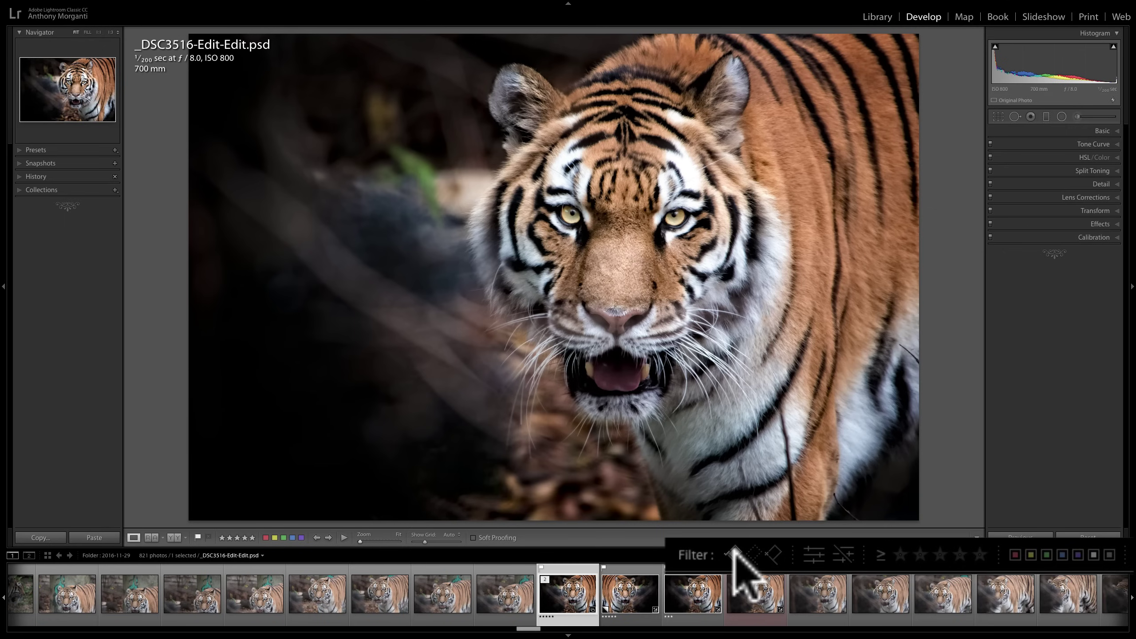
- Filter the filmstrip to flagged photos with a red label, matching none of 821 photos
click(734, 555)
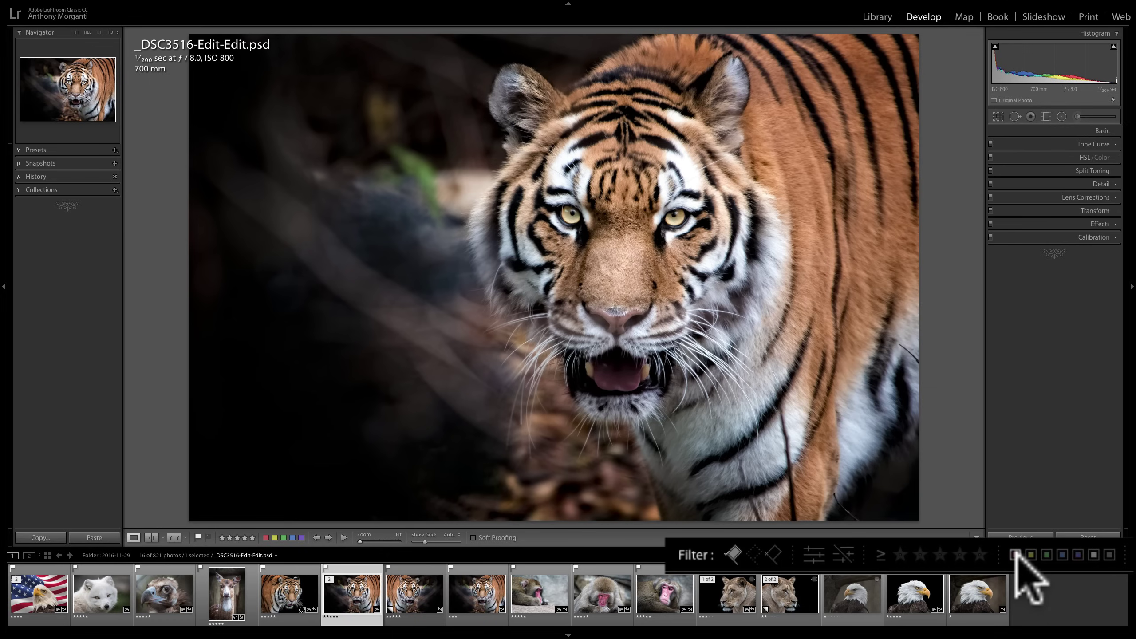
click(1015, 554)
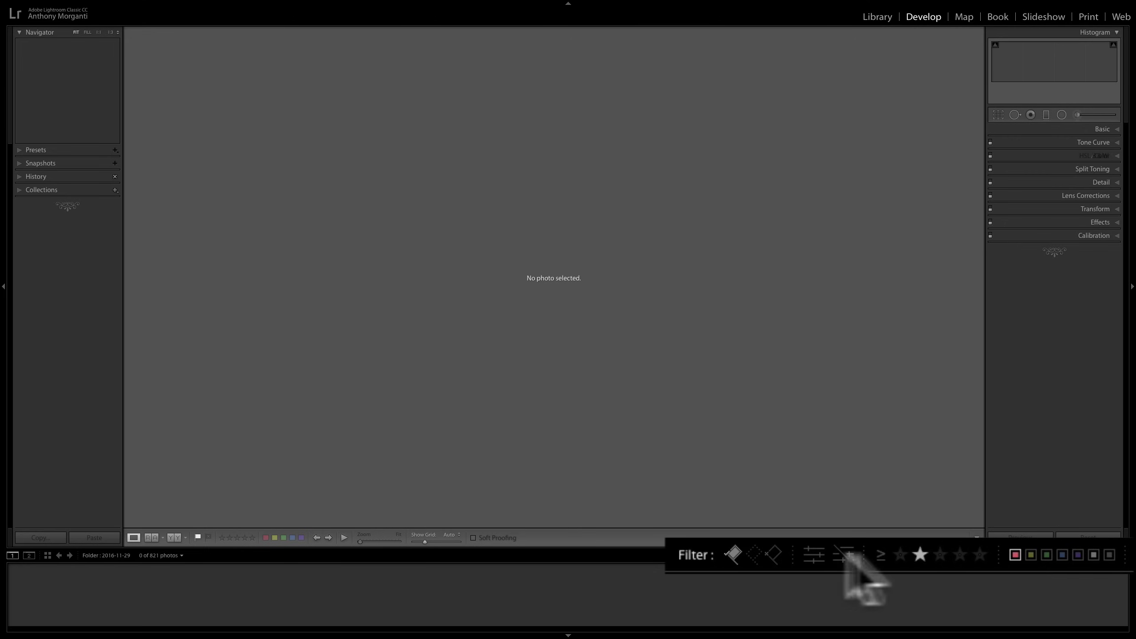
- Clear the flagged and red label filters, then briefly try the flagged and unflagged filters
click(732, 555)
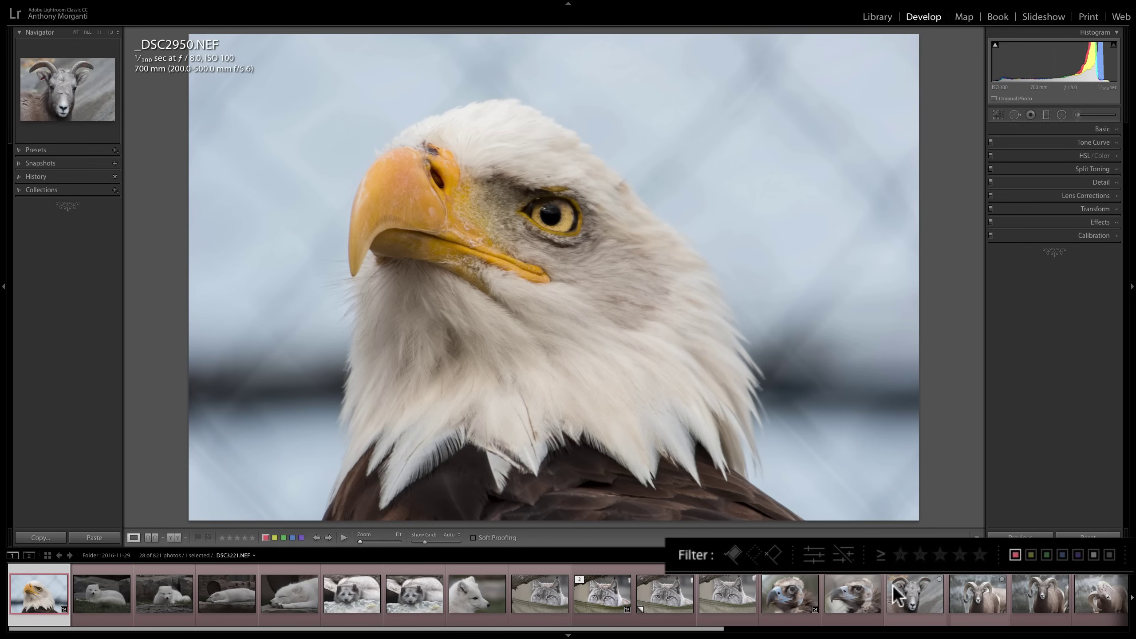
click(1015, 554)
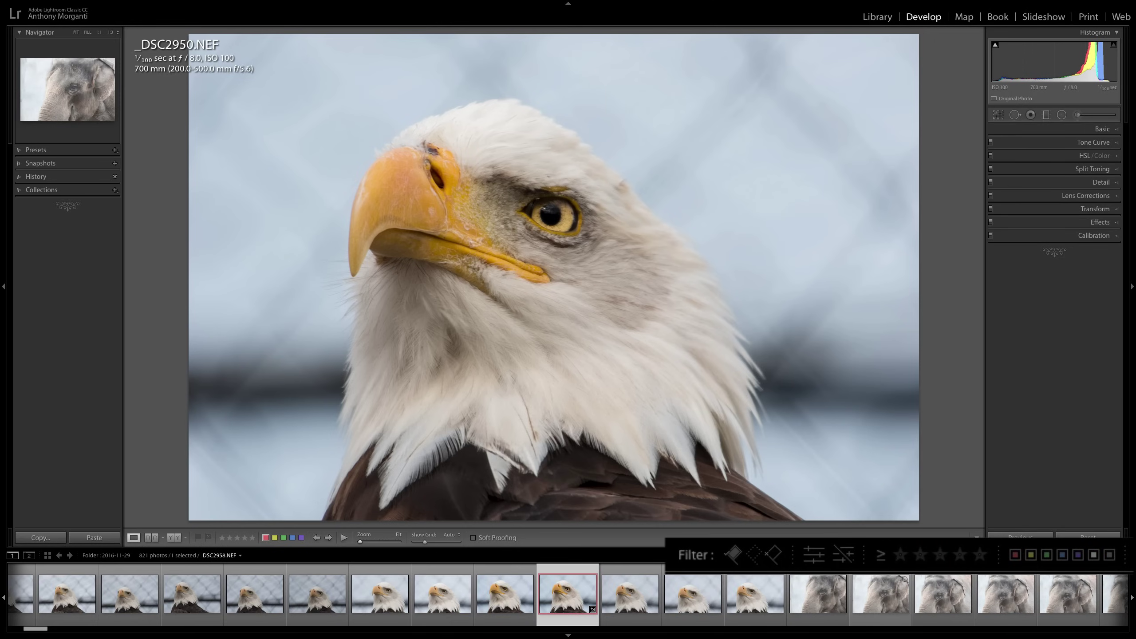
click(732, 553)
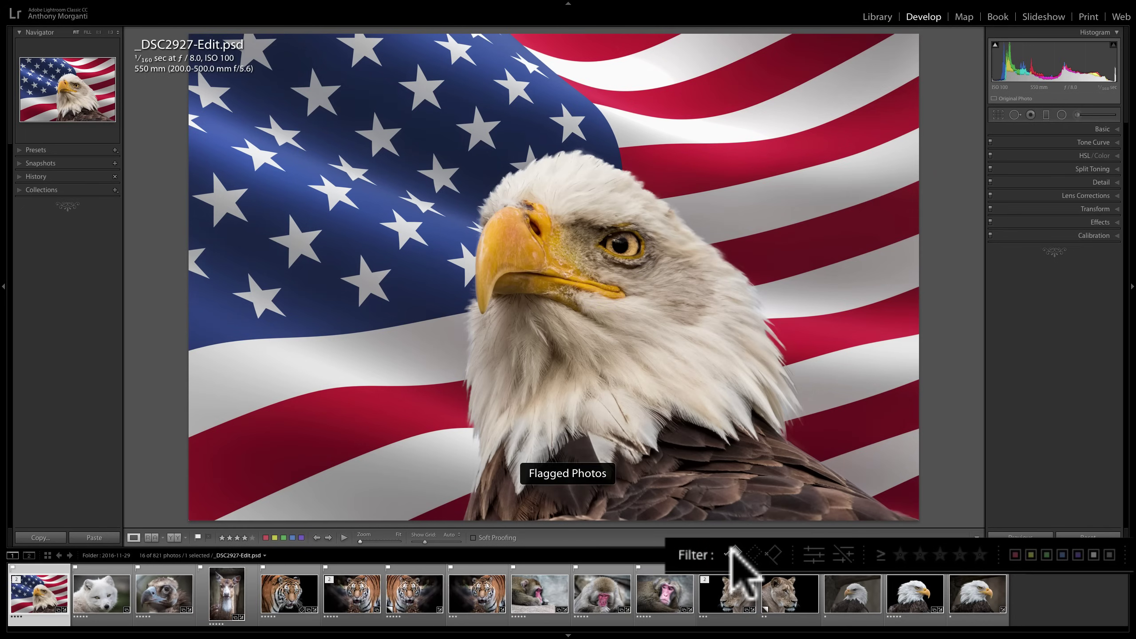
click(732, 552)
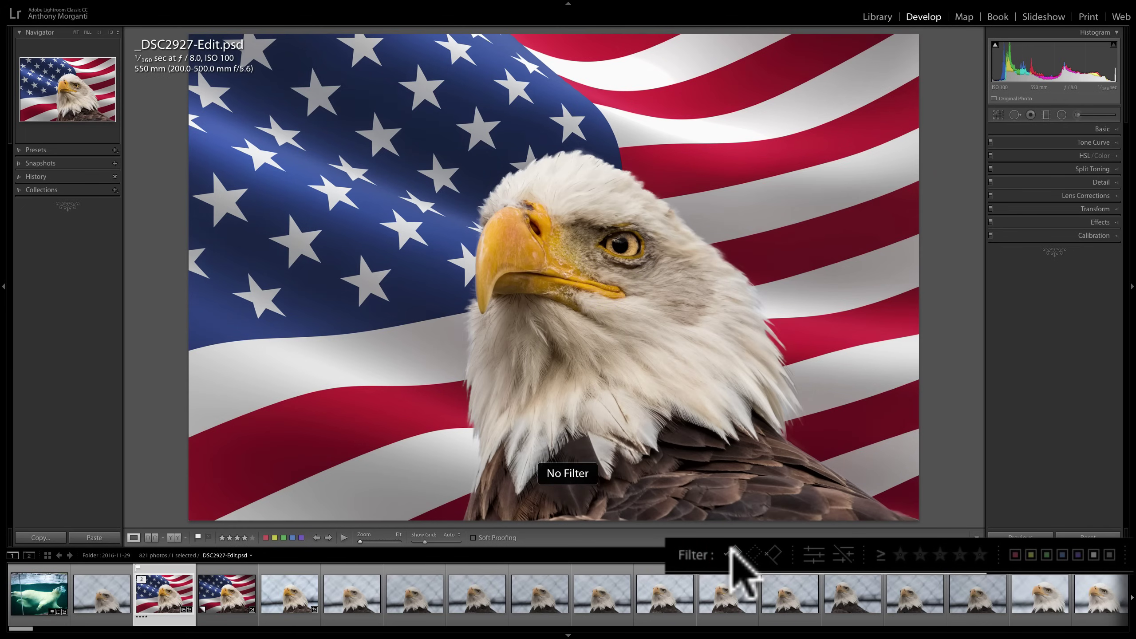
click(755, 554)
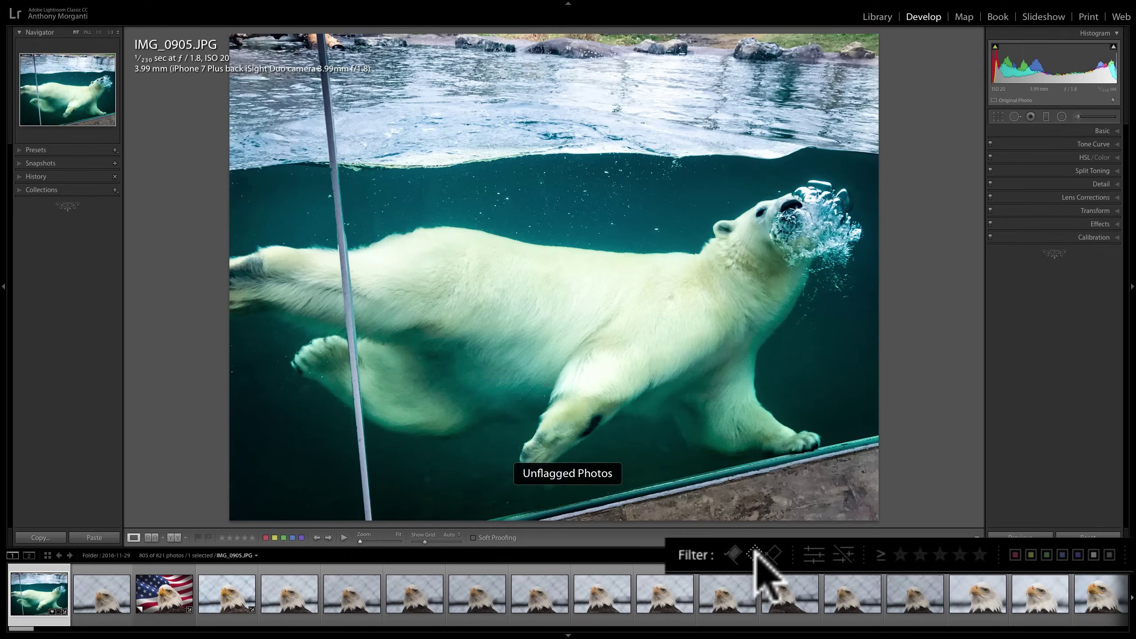
click(756, 554)
- Briefly apply and remove the rejected, edited and unedited filters, leaving all 821 photos shown
click(772, 545)
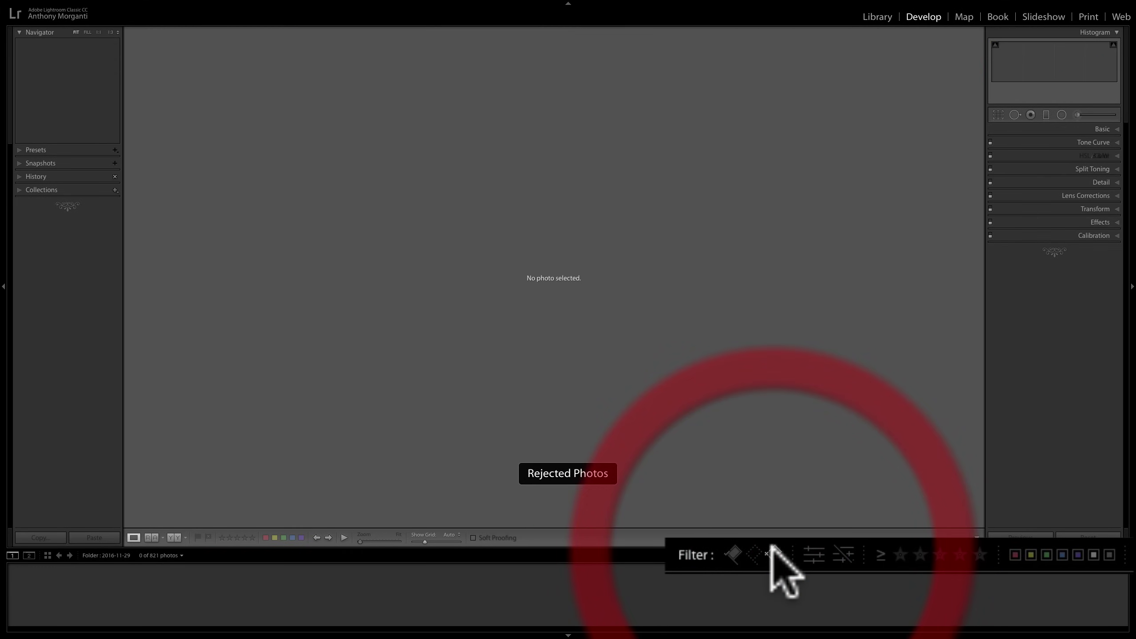
click(771, 546)
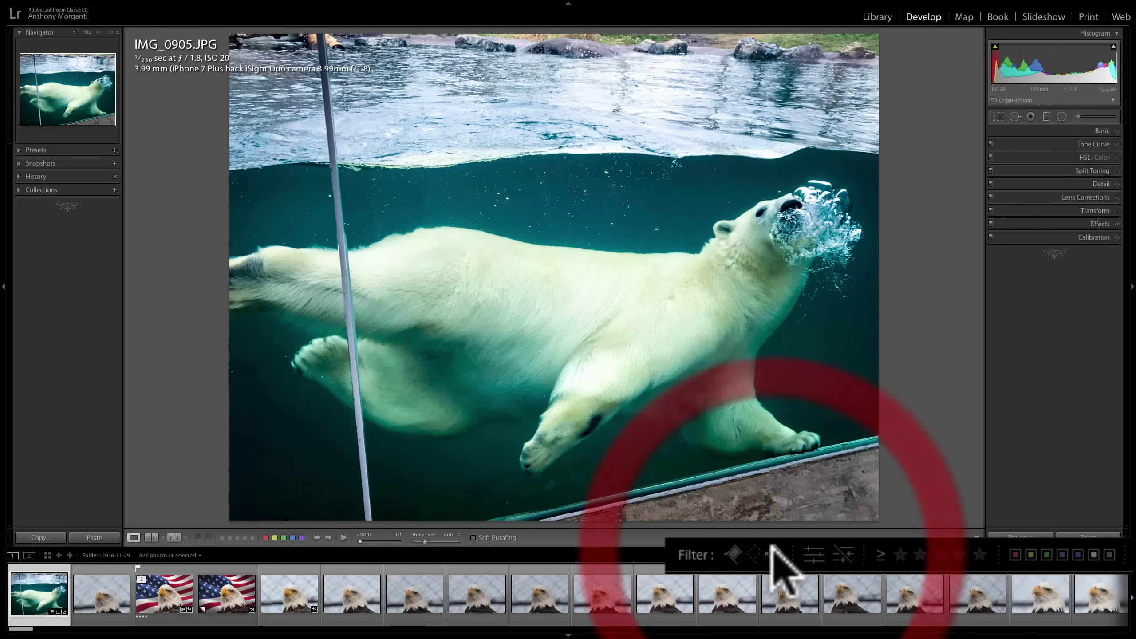
click(809, 551)
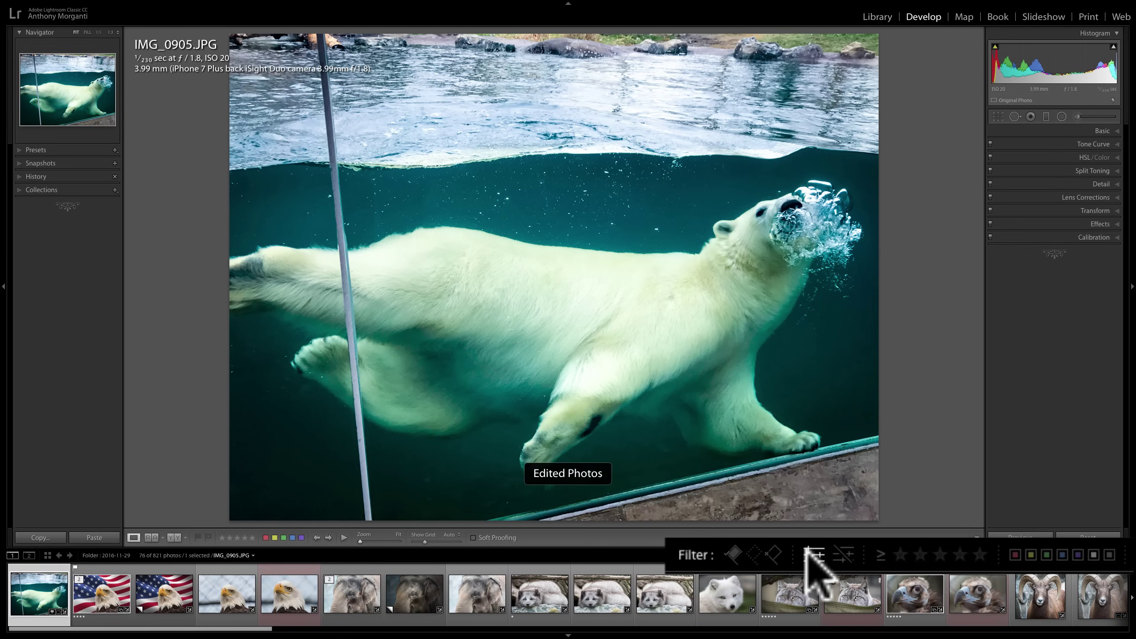
click(809, 552)
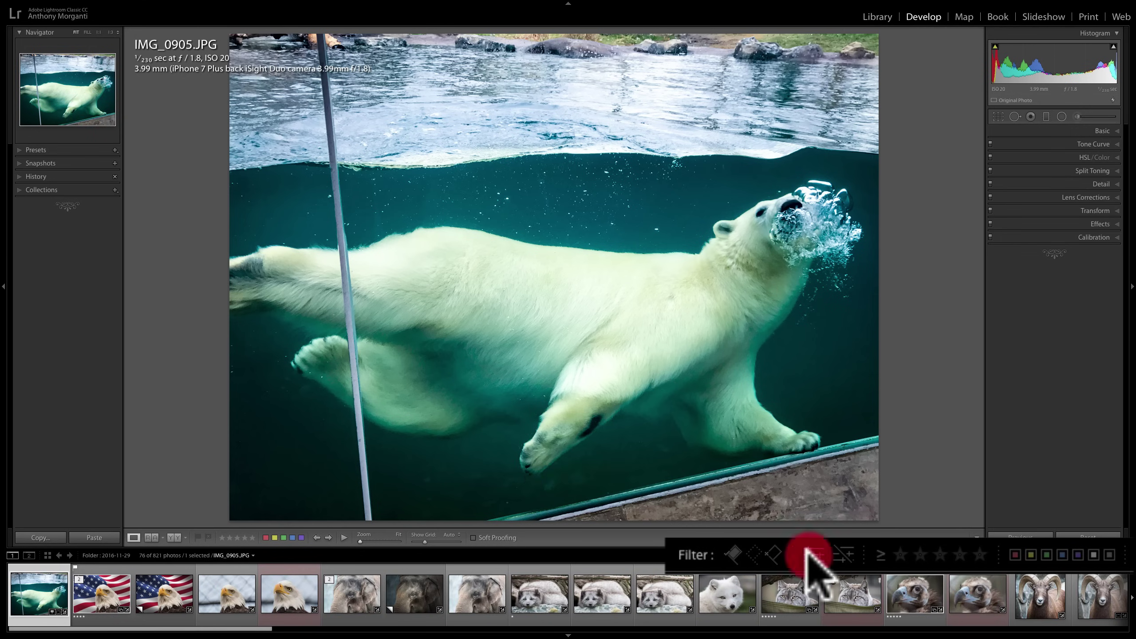
click(851, 550)
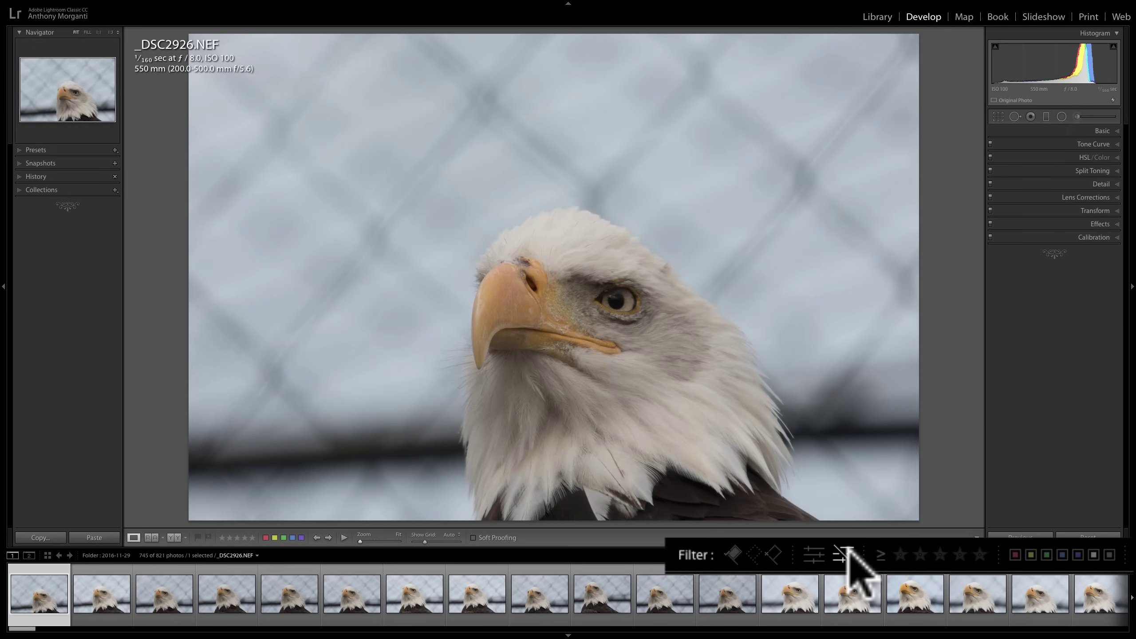
click(849, 550)
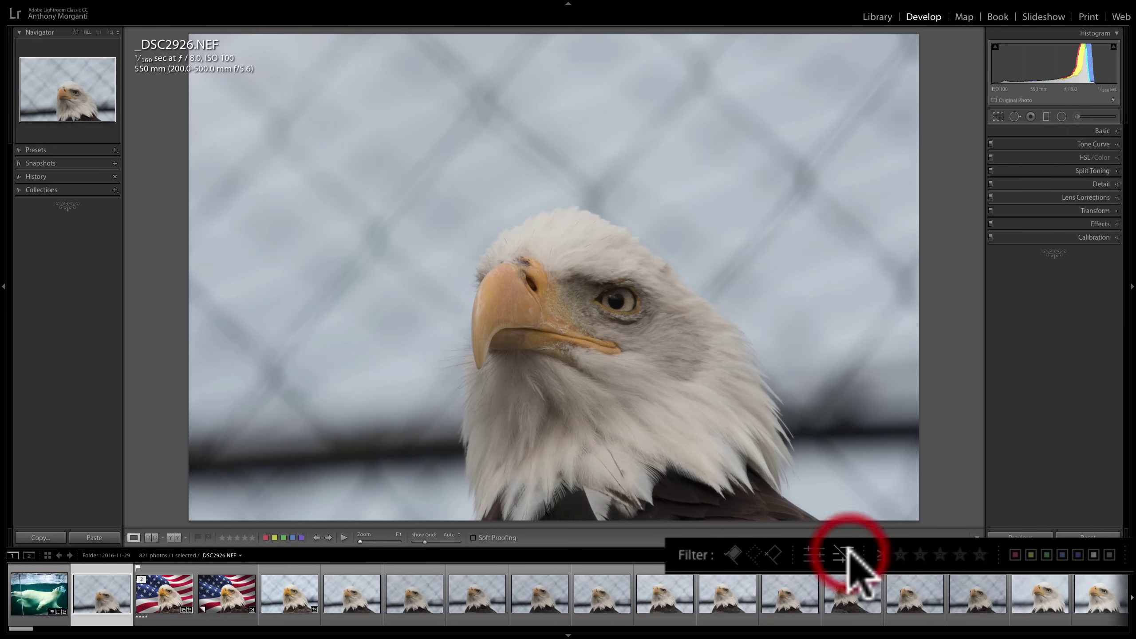
click(900, 554)
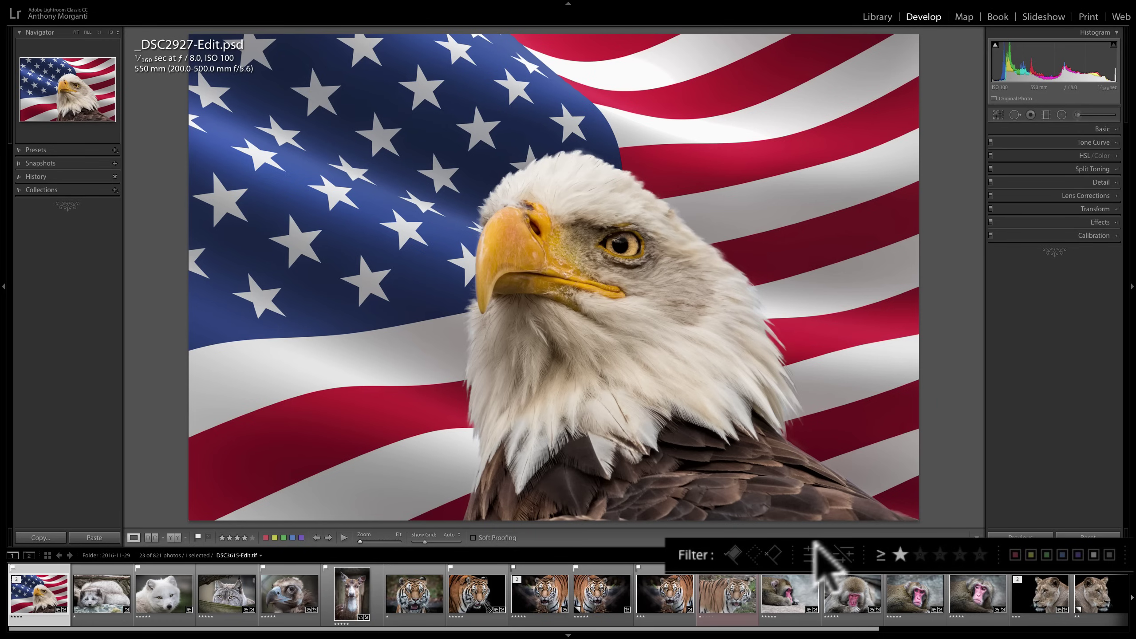
click(876, 551)
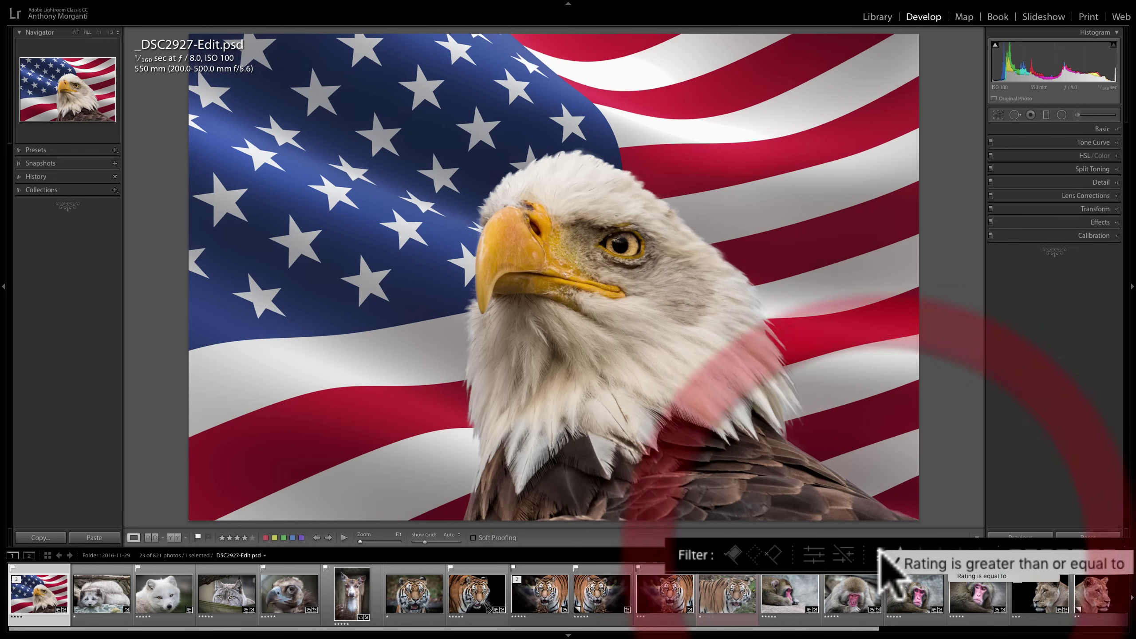
click(986, 577)
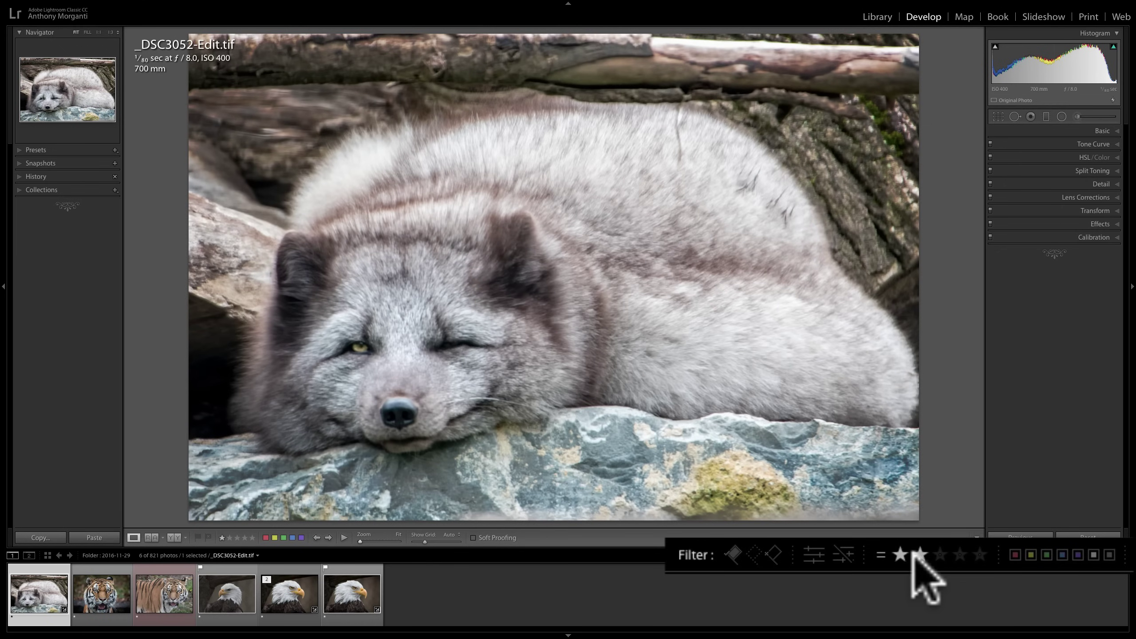
click(920, 554)
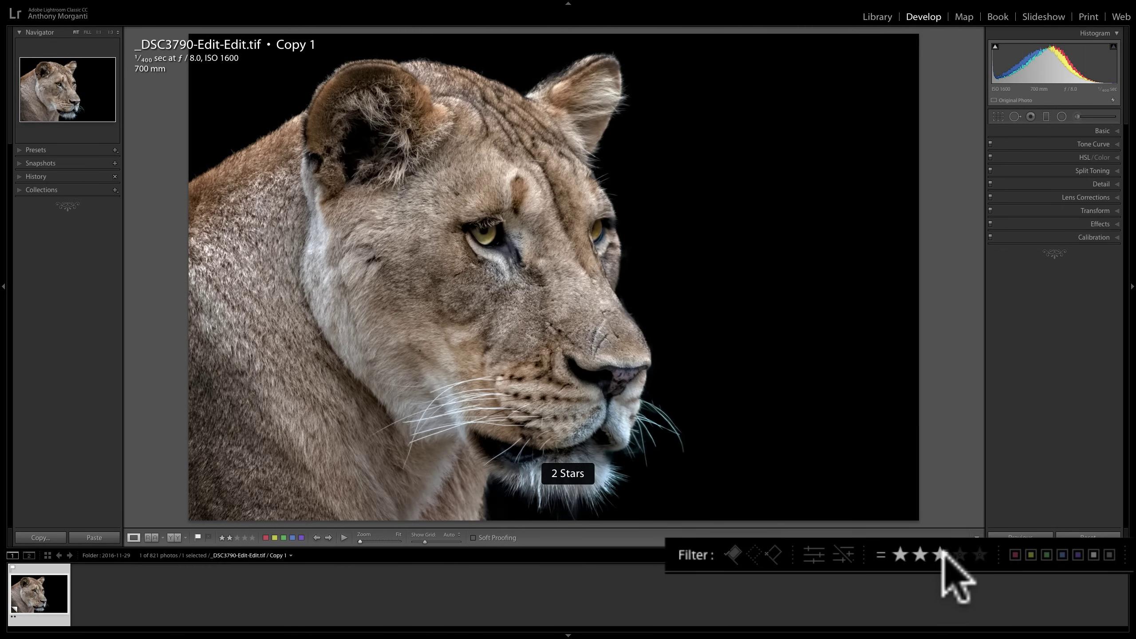
click(939, 554)
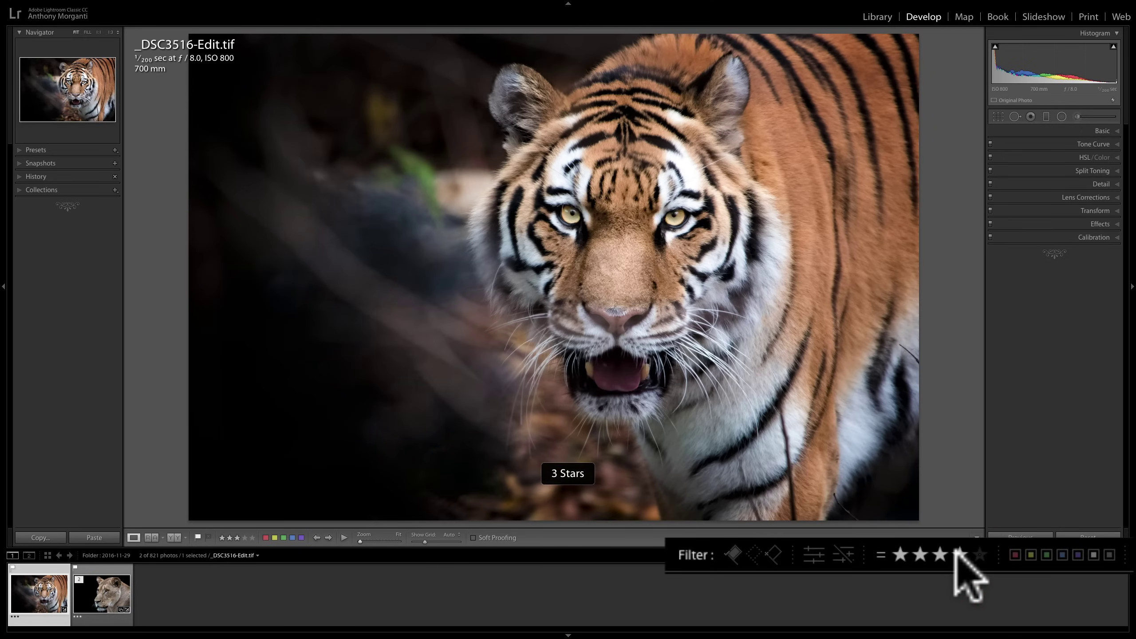
click(957, 554)
click(974, 555)
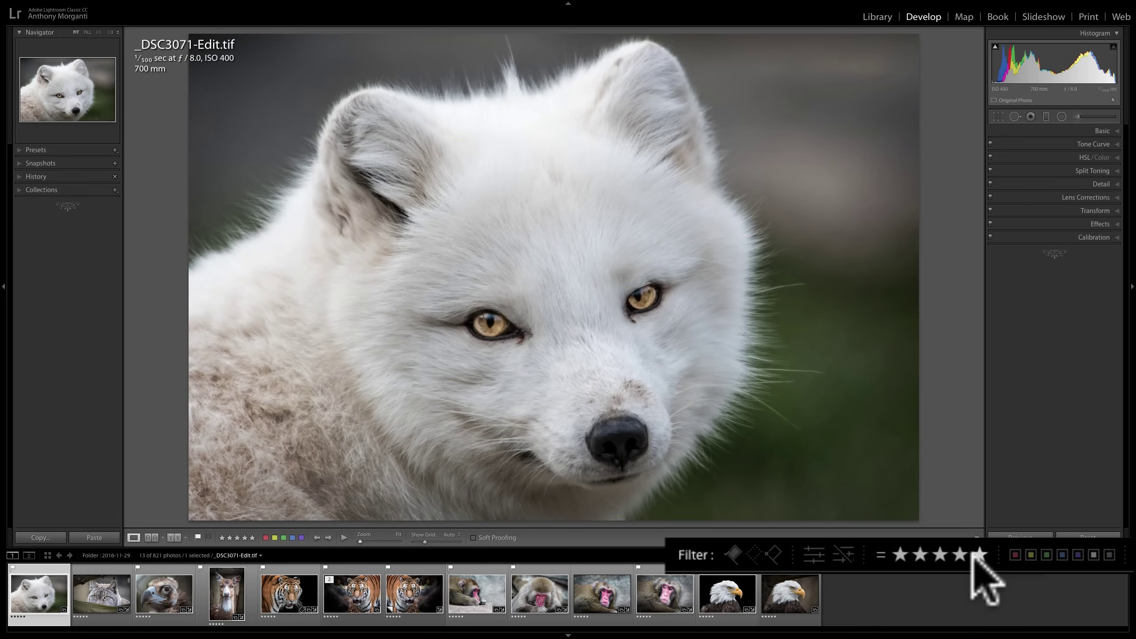
click(879, 555)
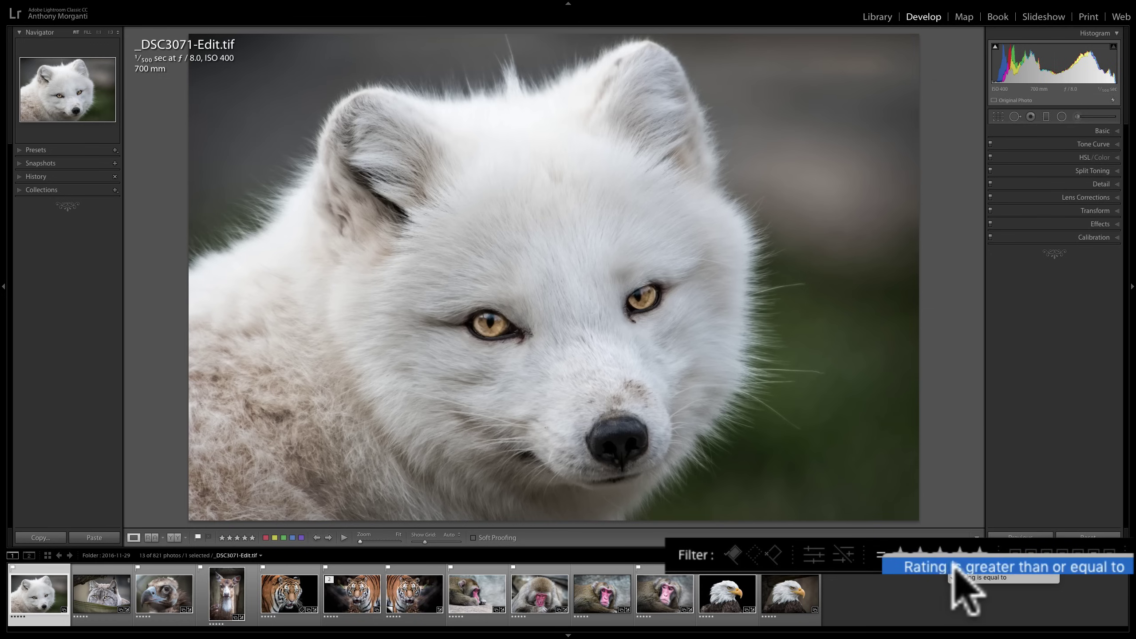
click(1035, 567)
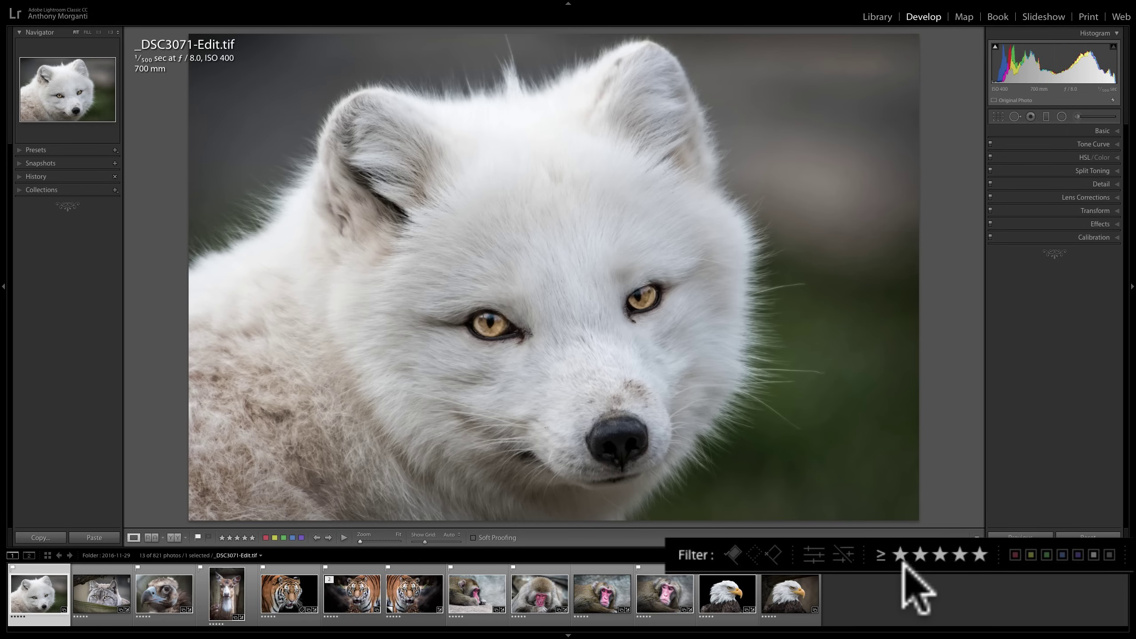
click(899, 556)
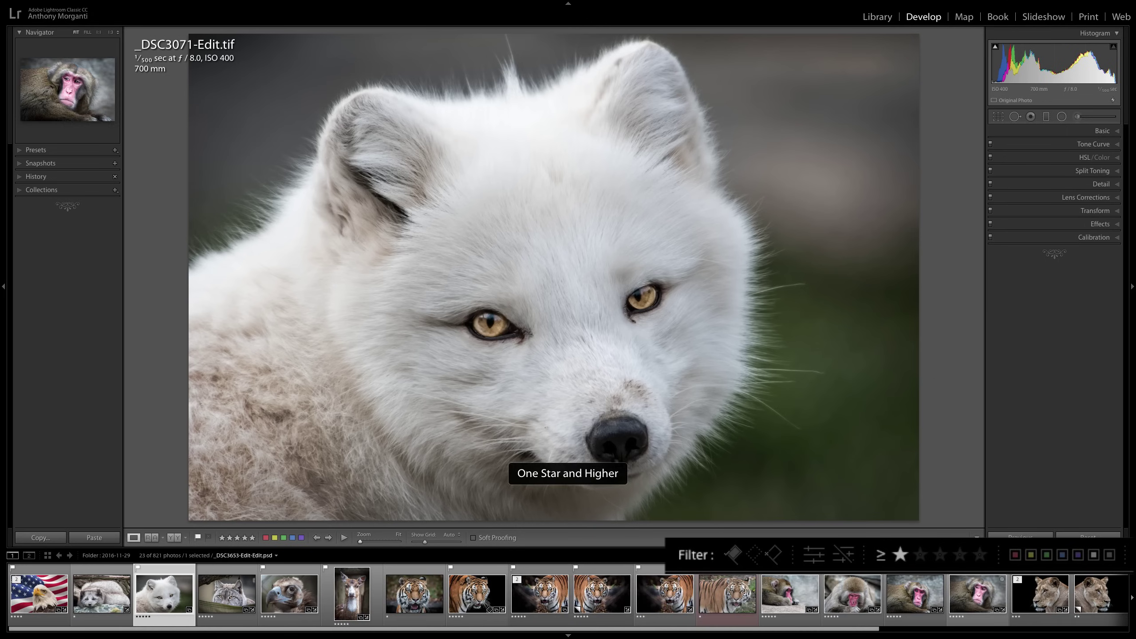
click(899, 554)
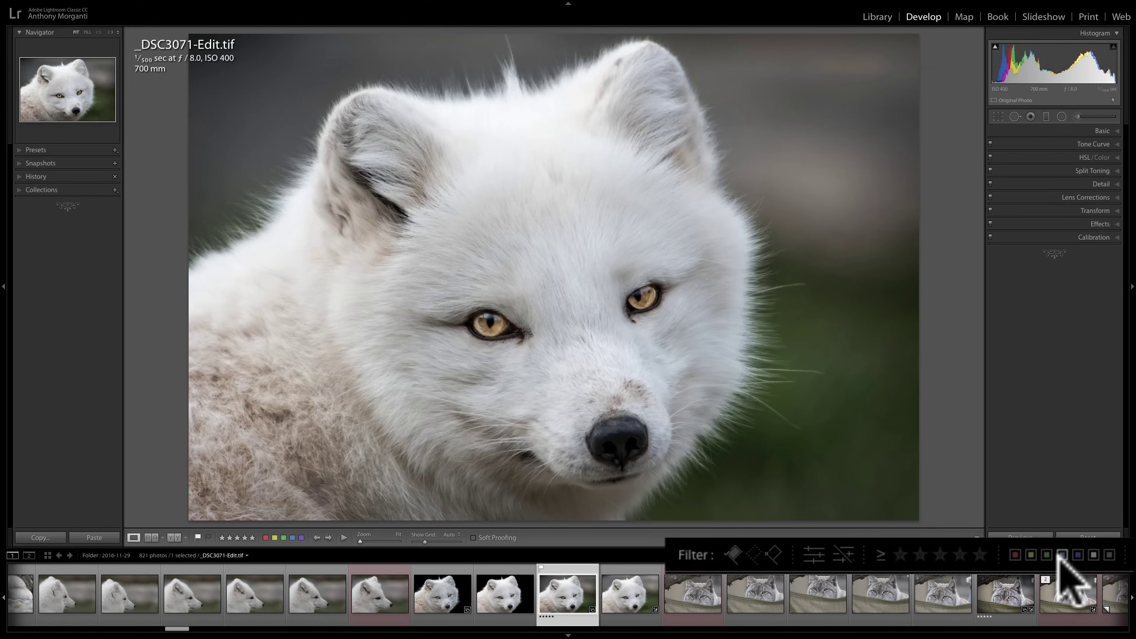
click(1014, 554)
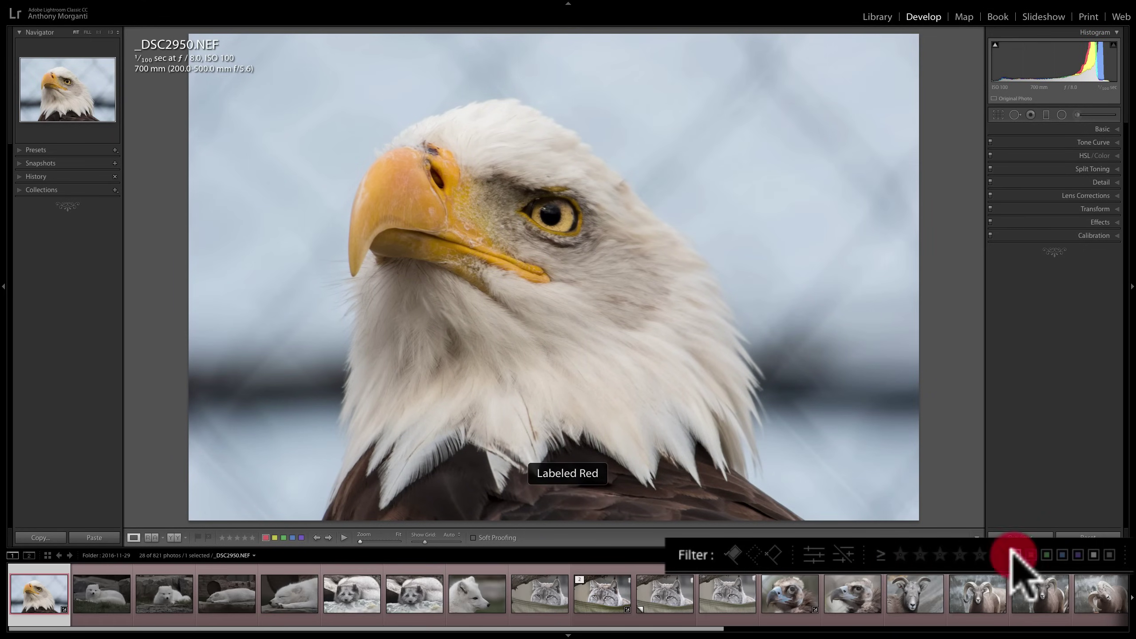
click(1014, 556)
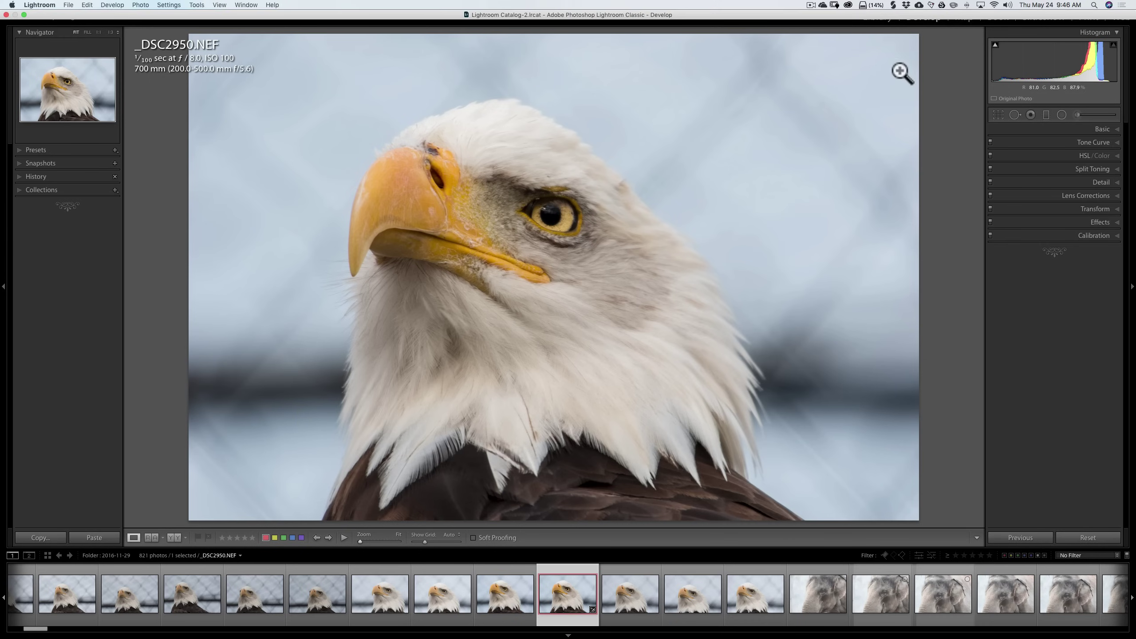
- Switch to the Library module's Grid view and toggle the Library Filter bar off and back on
click(875, 20)
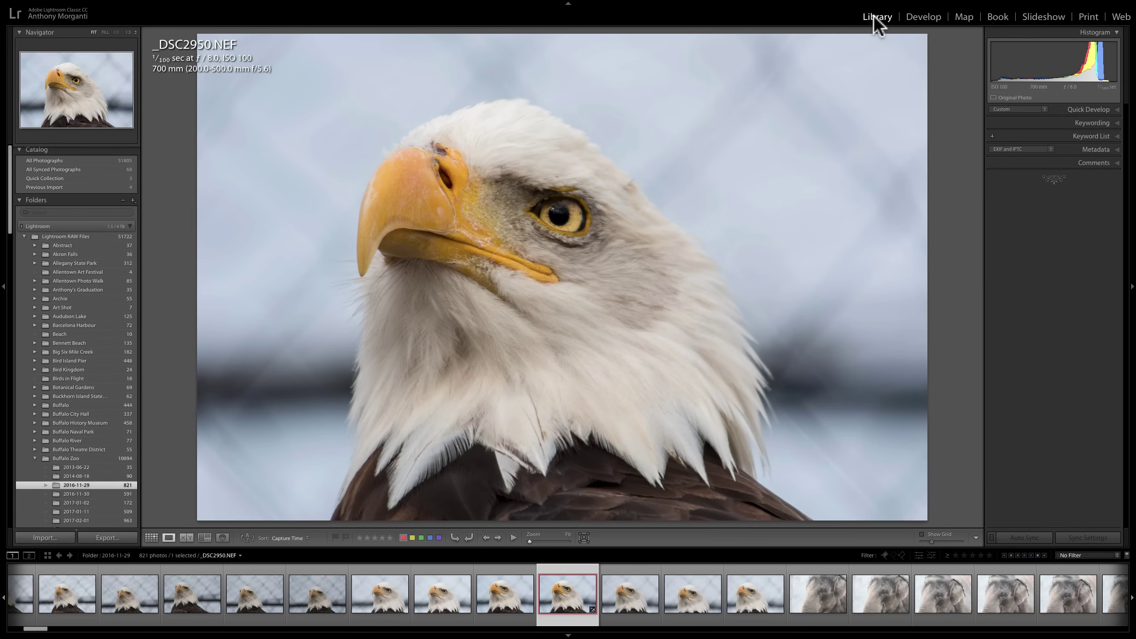
key(g)
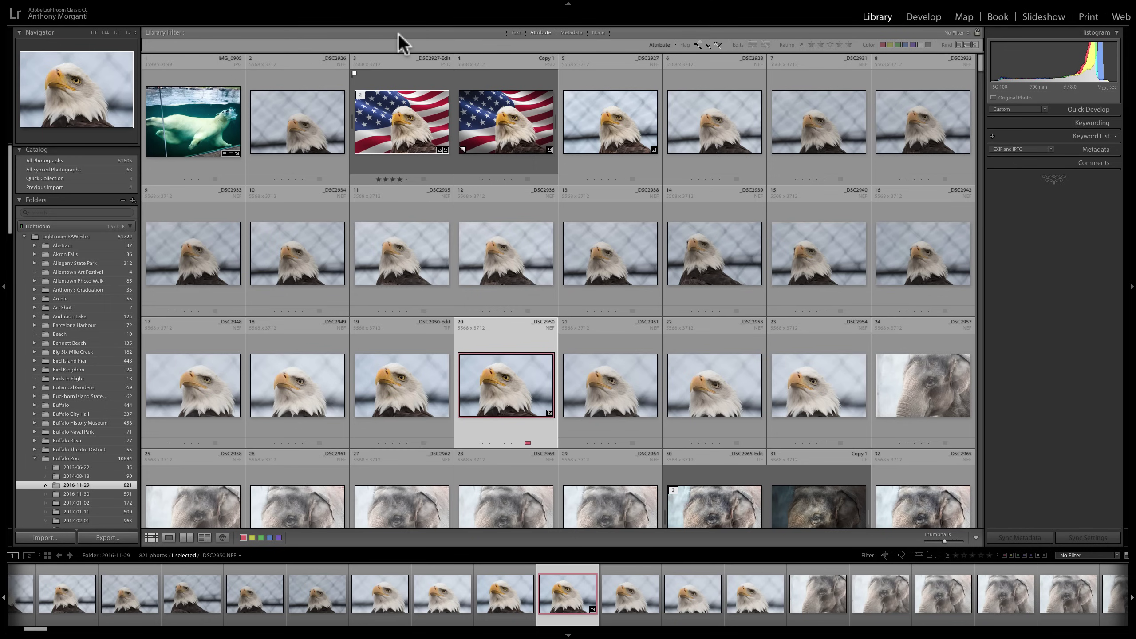
key(backslash)
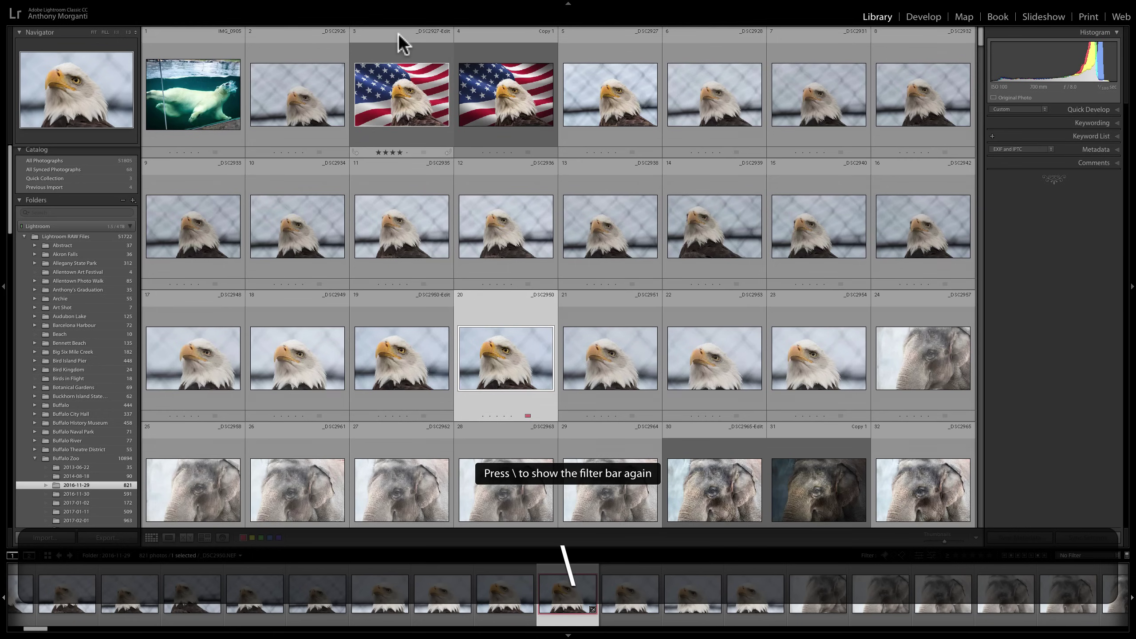
key(backslash)
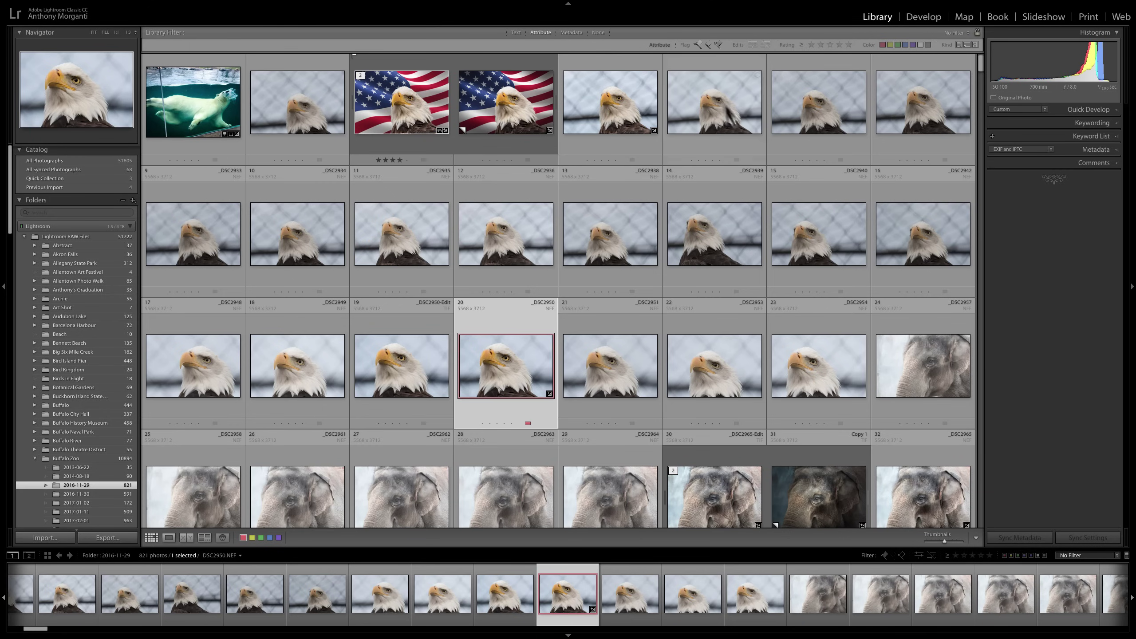
click(698, 43)
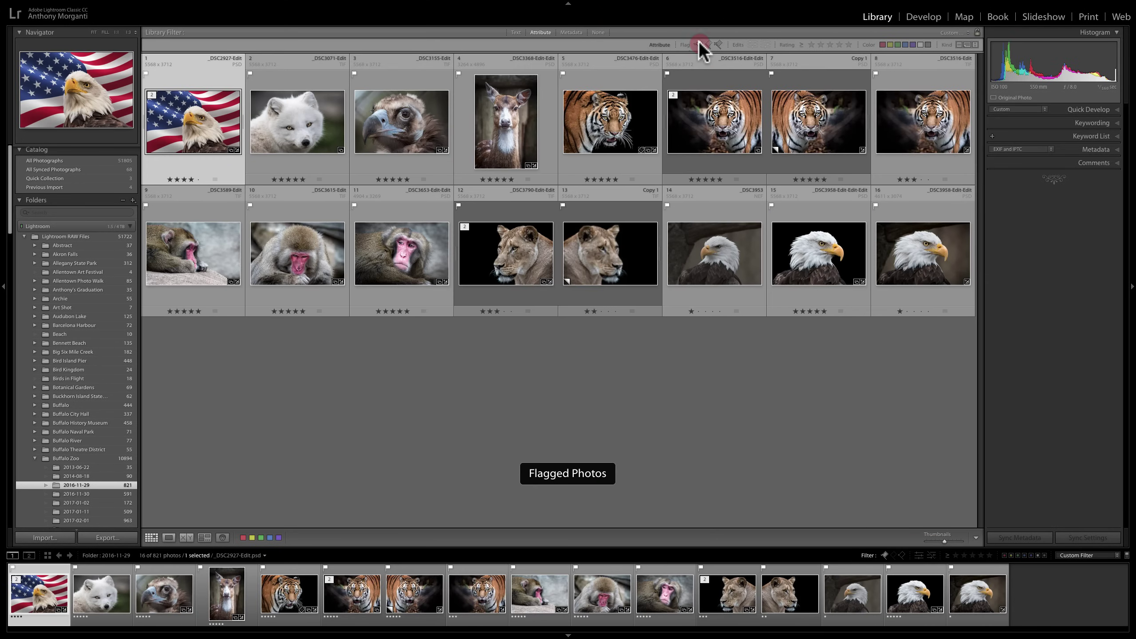
click(698, 43)
click(710, 45)
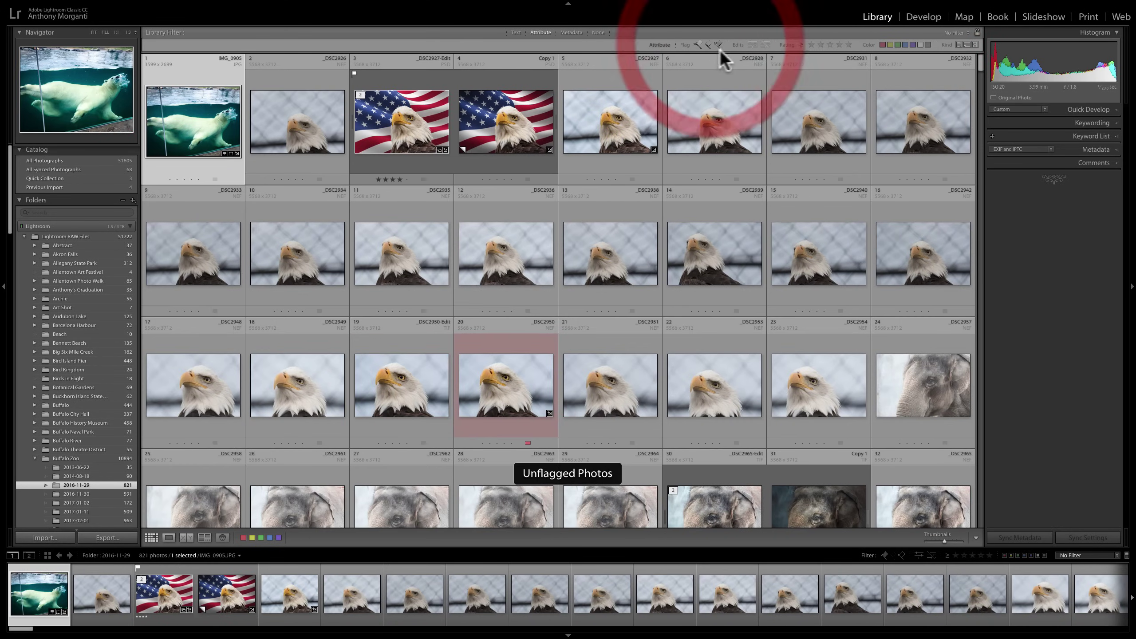
click(719, 45)
click(753, 45)
click(768, 44)
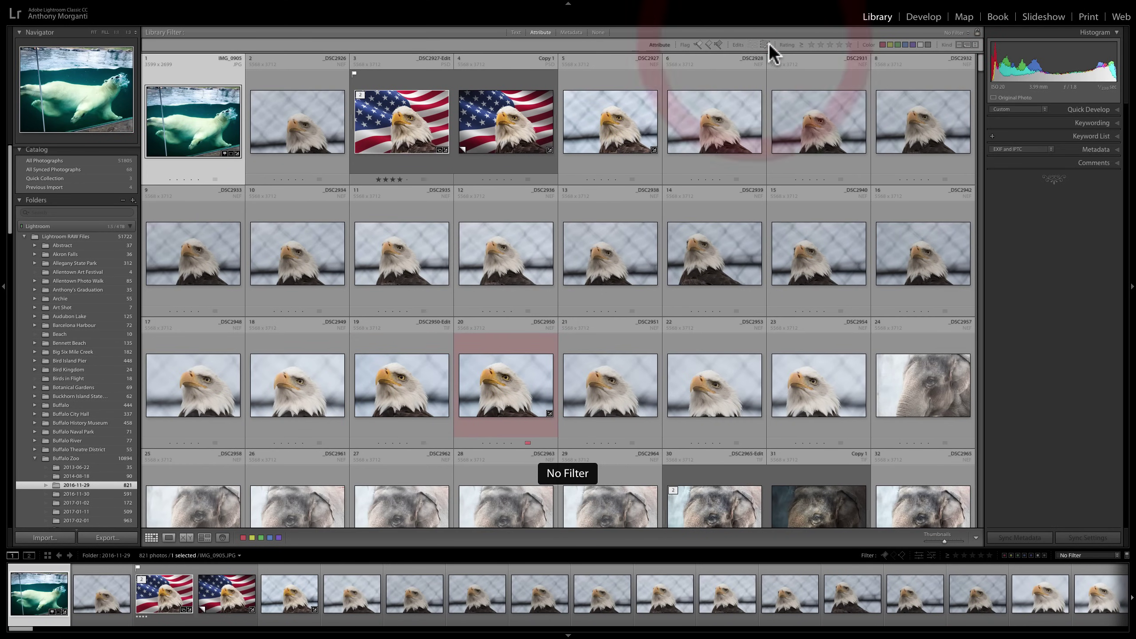
click(768, 44)
click(763, 45)
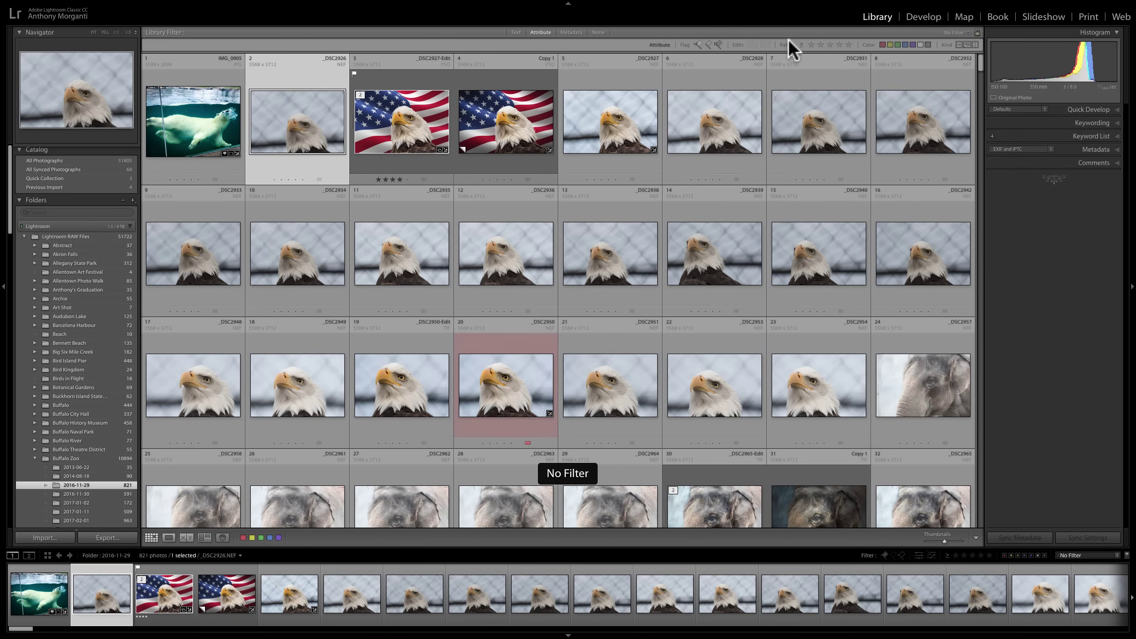
click(801, 44)
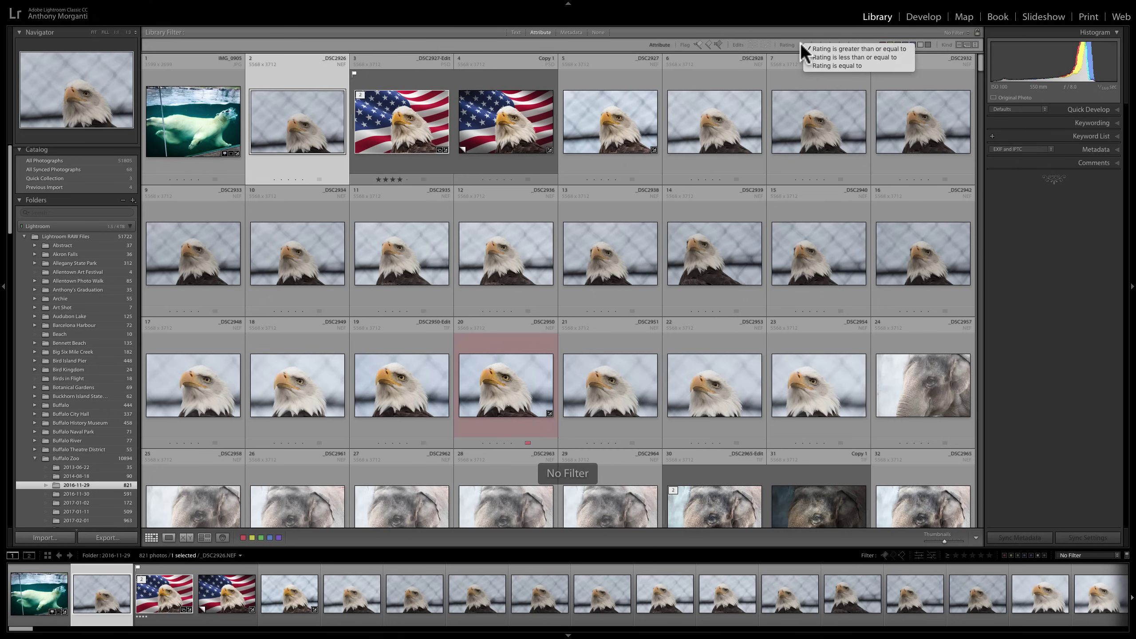
click(799, 44)
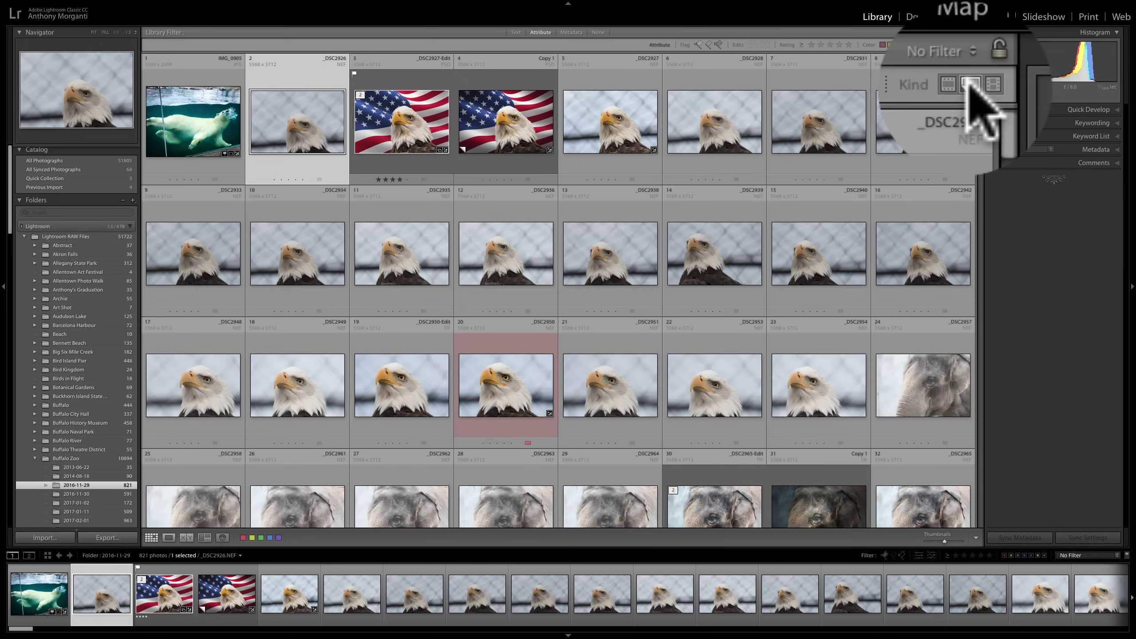
click(995, 83)
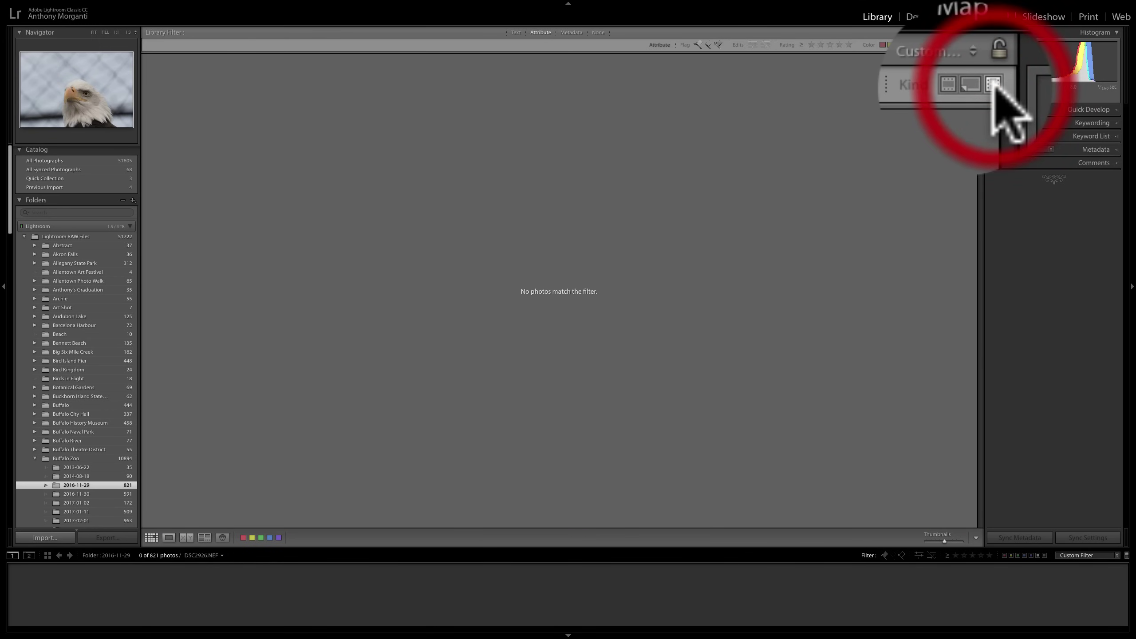
click(994, 84)
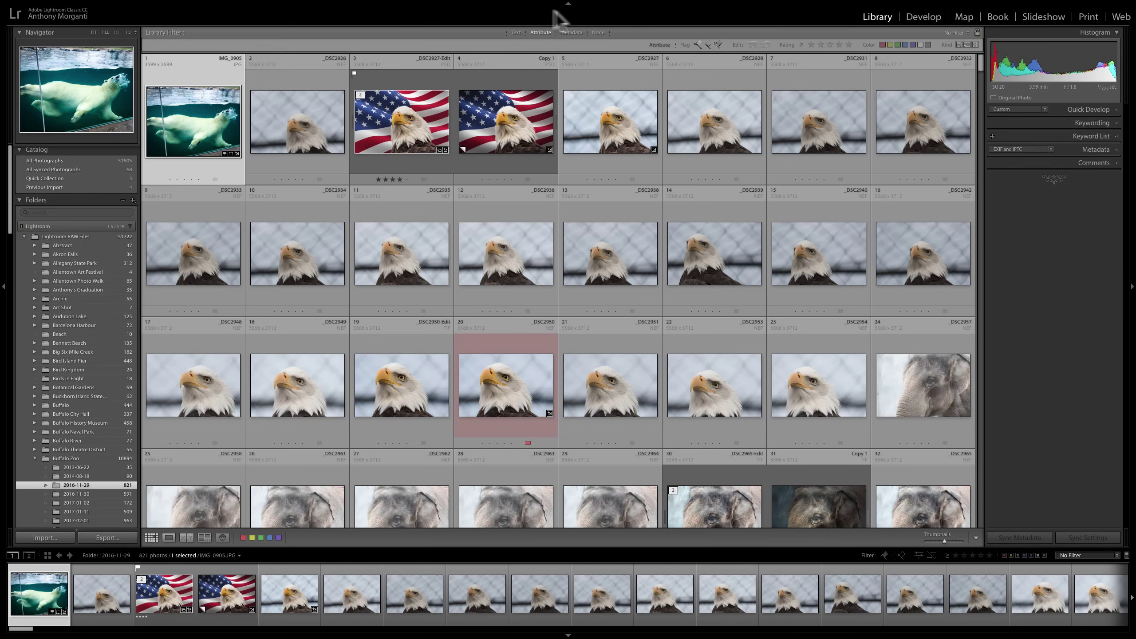
- Switch the filter bar to Text search, enter 'eagle', then clear the search field
click(515, 32)
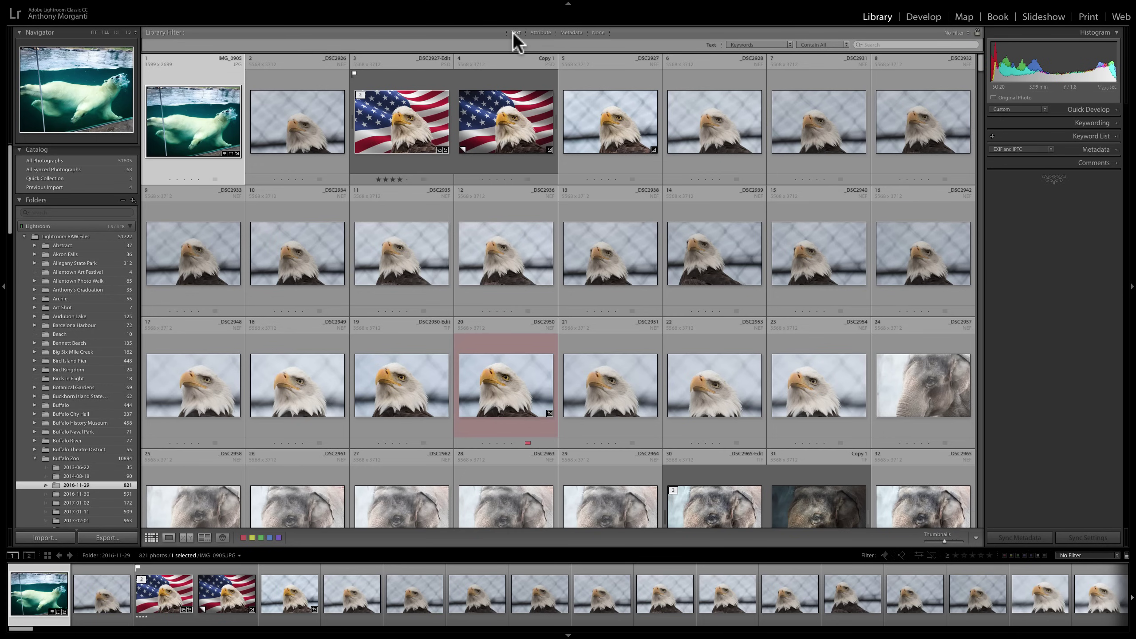
click(883, 44)
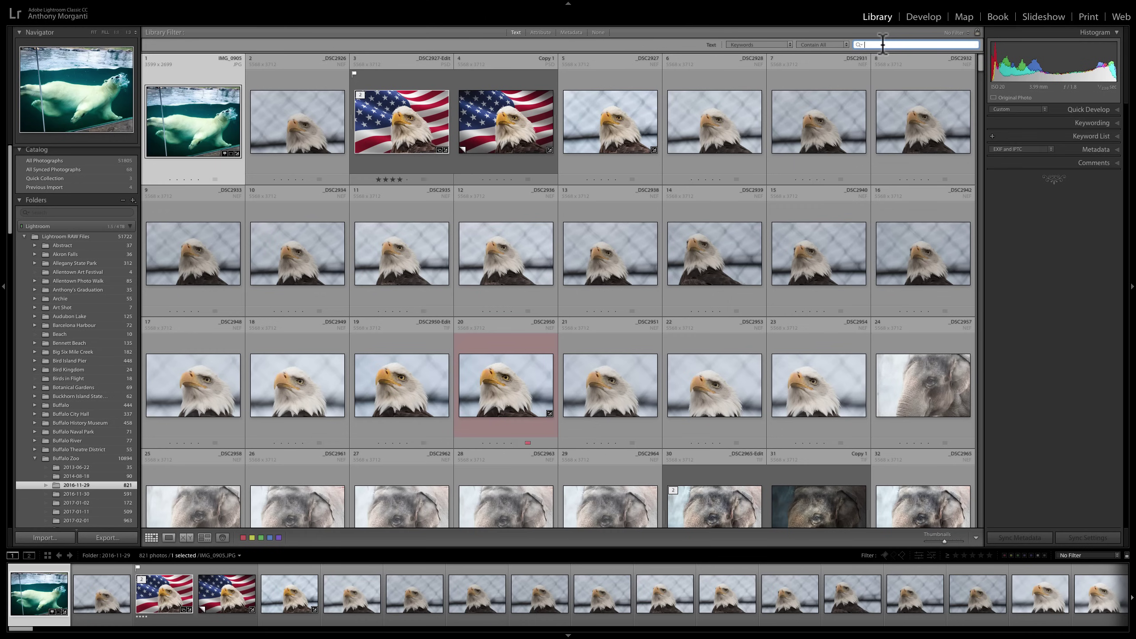
text(eagle)
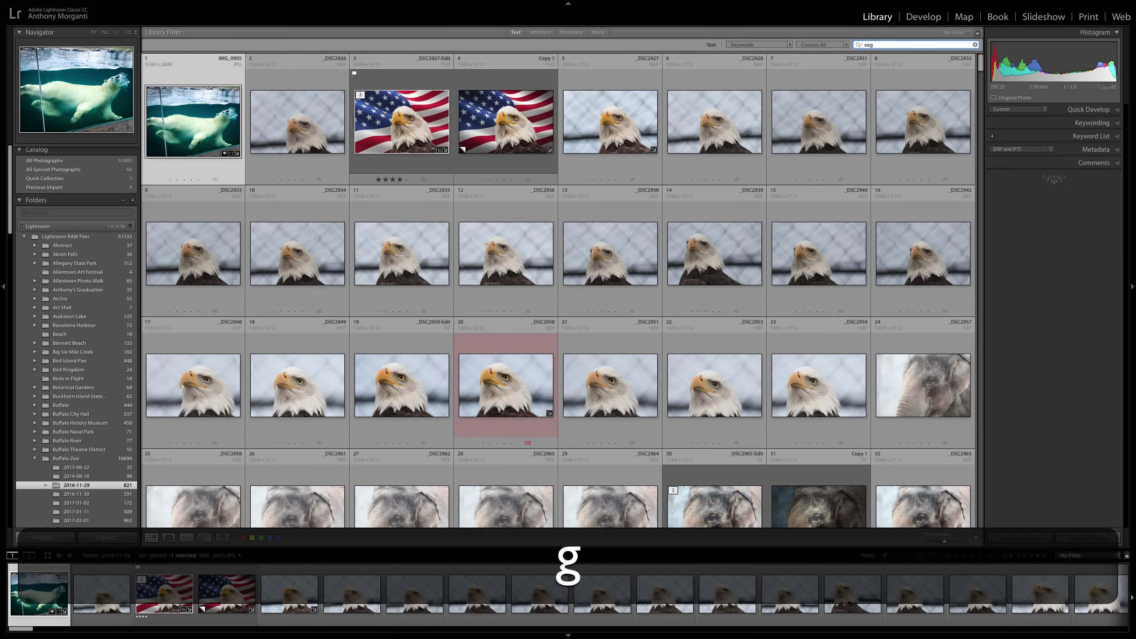
key(BackSpace)
key(BackSpace)
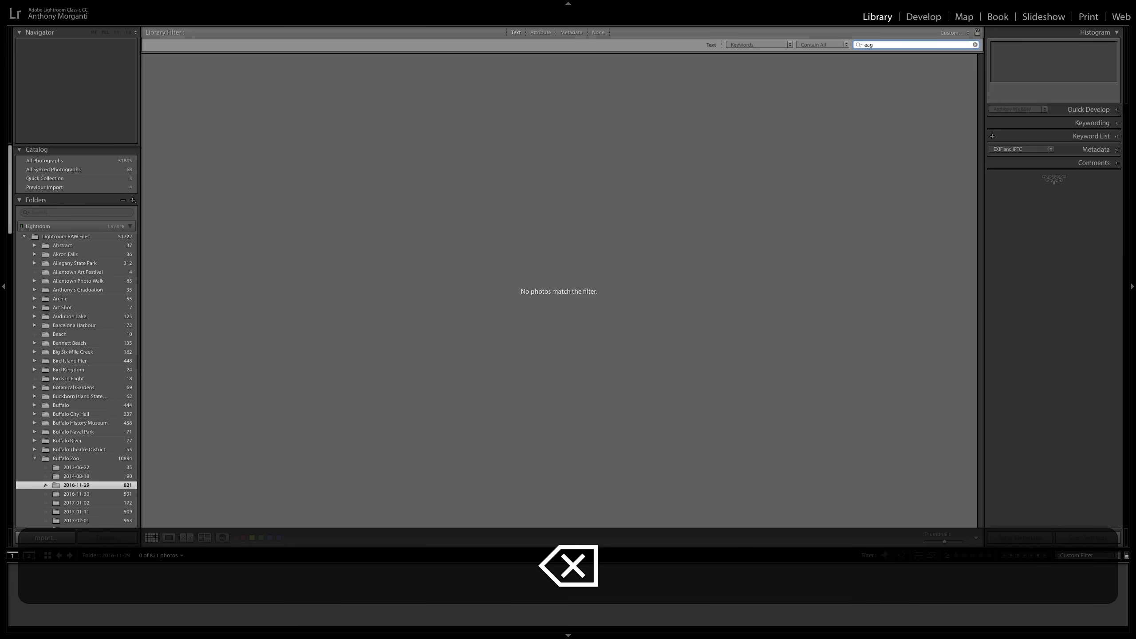
key(BackSpace)
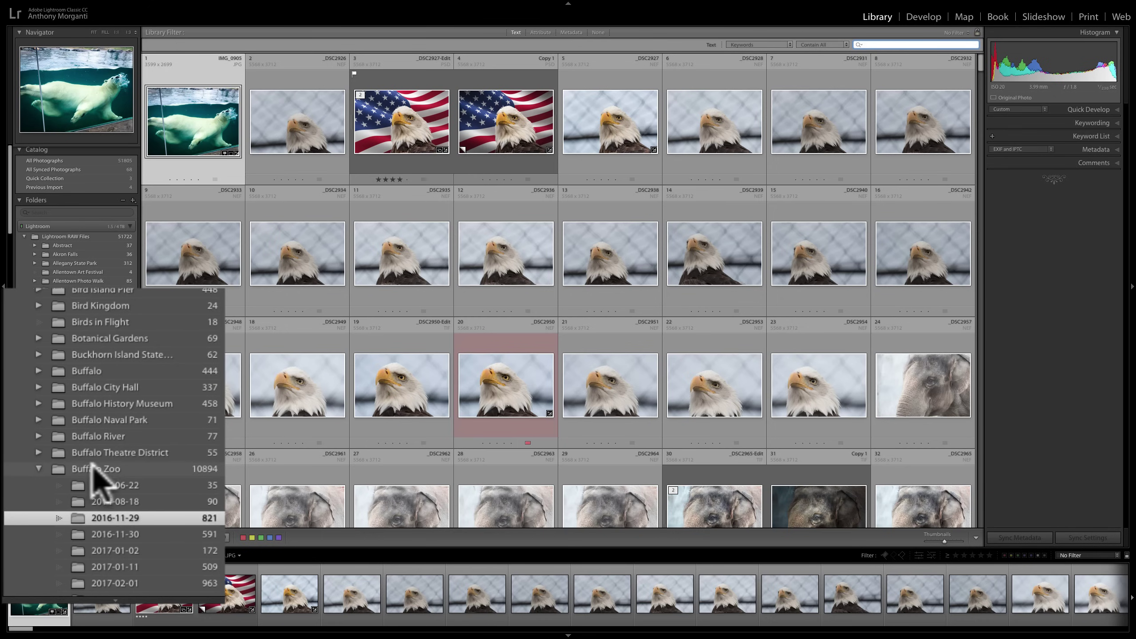
- Open the Buffalo Zoo folder and turn the Text filter back on
scroll(121, 468, down, 3)
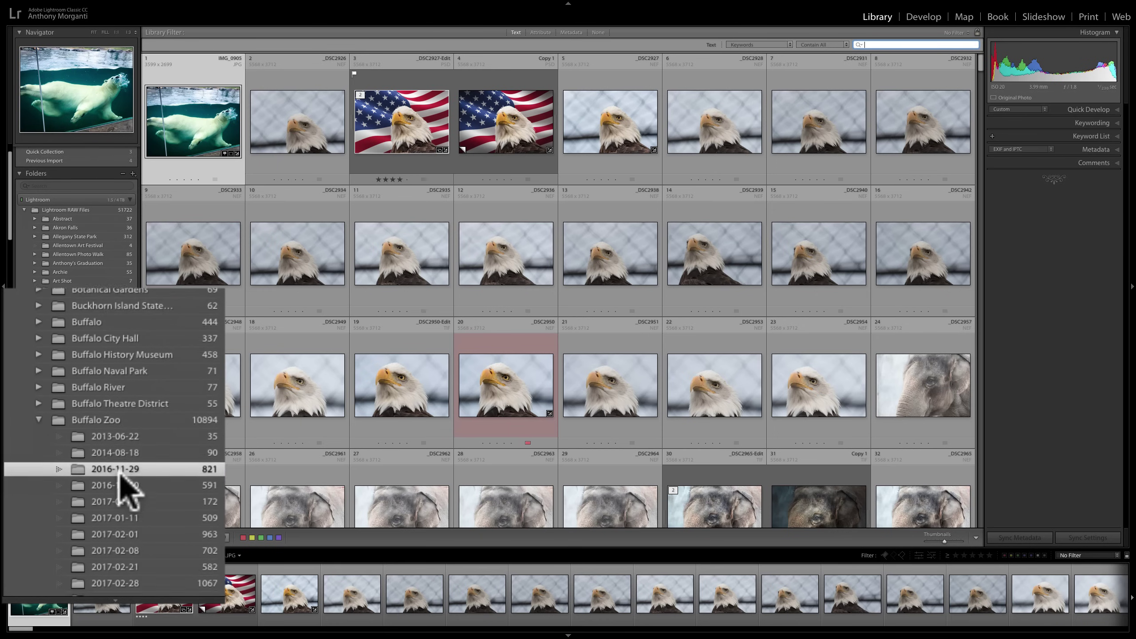
scroll(141, 492, down, 2)
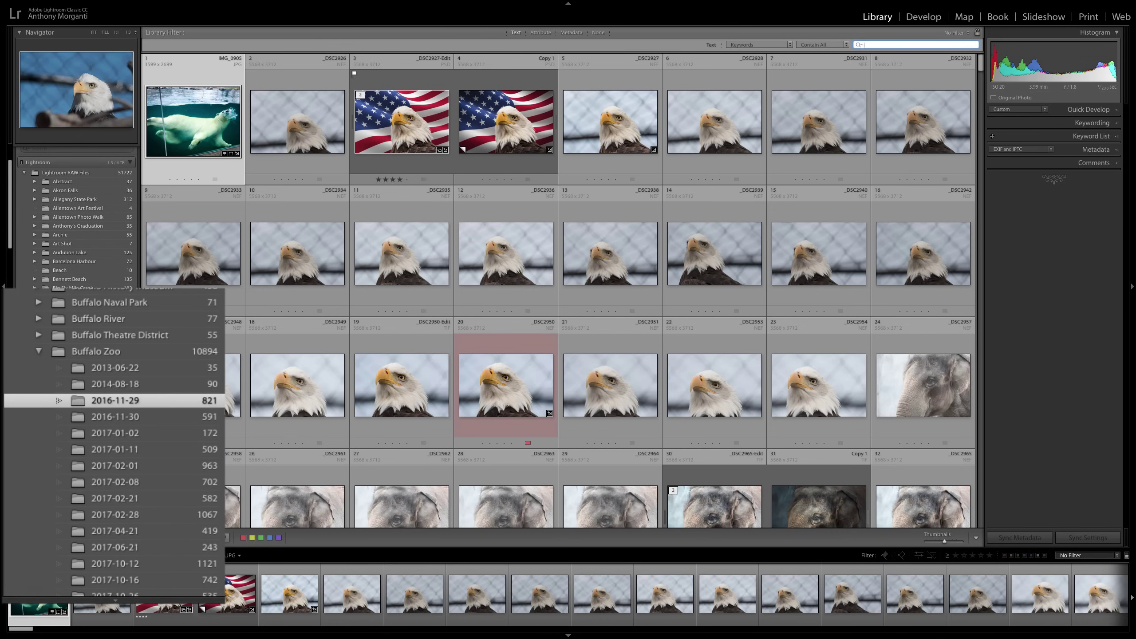
click(99, 351)
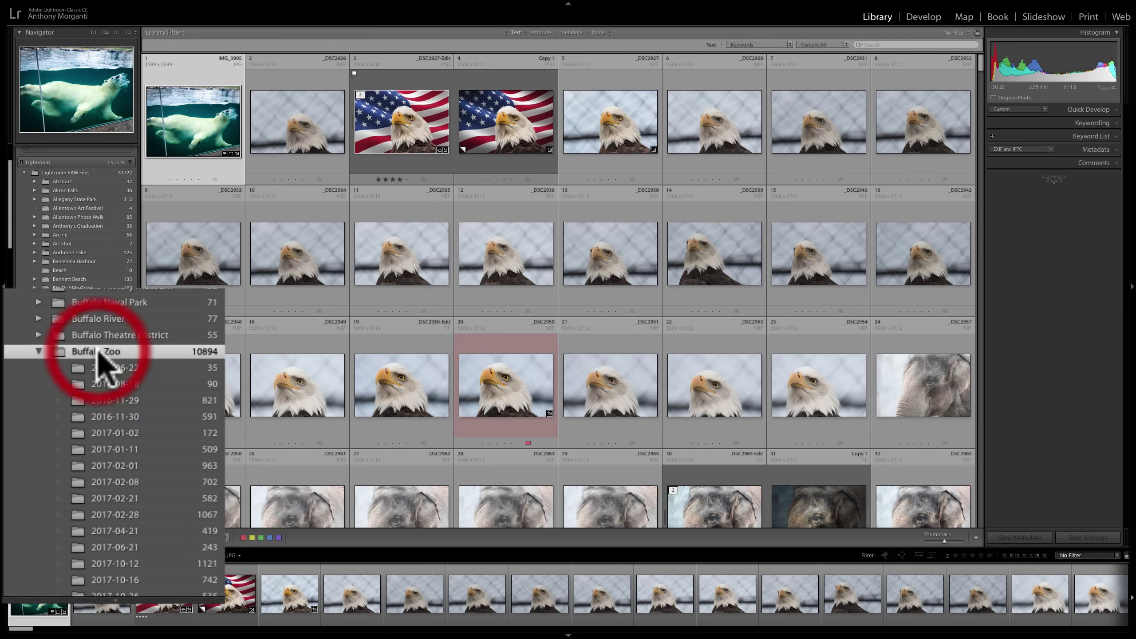
scroll(304, 396, up, 4)
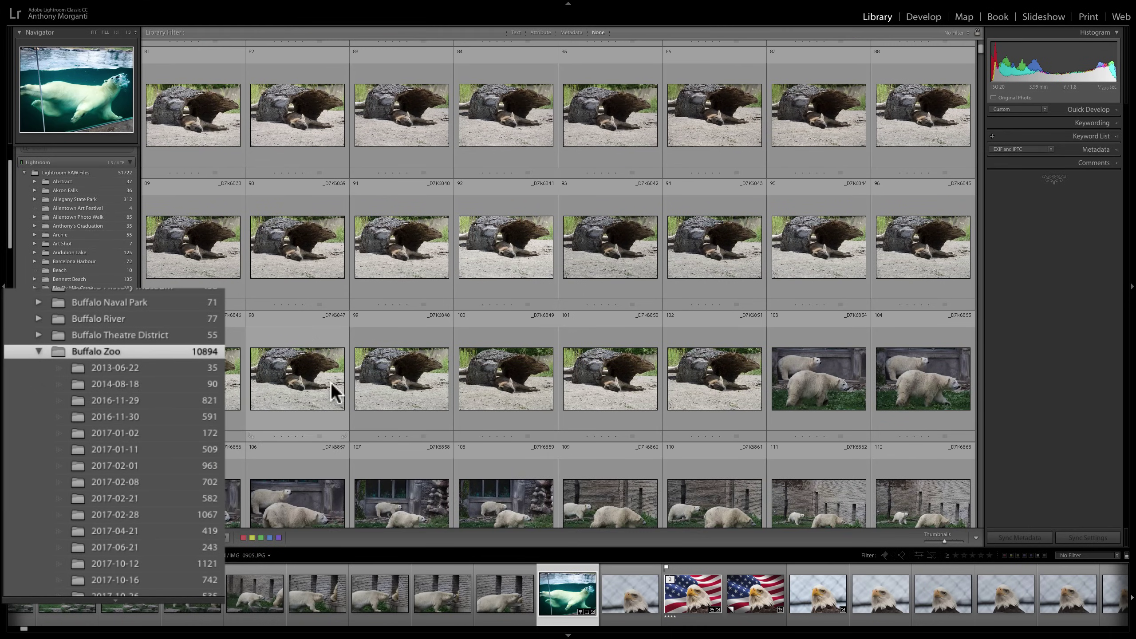
scroll(331, 383, up, 3)
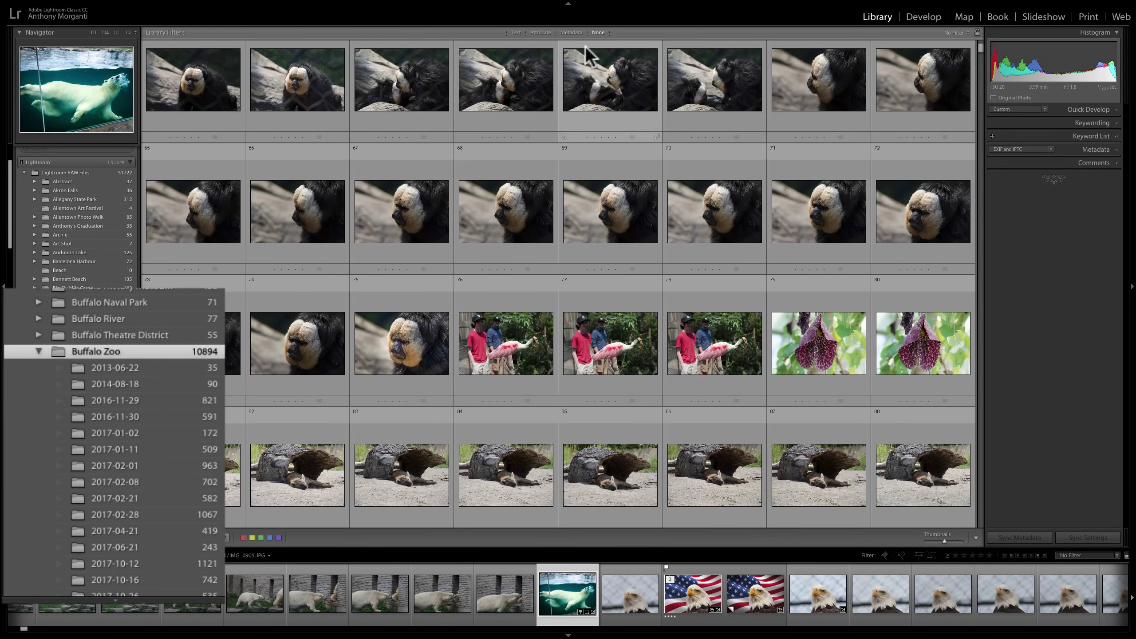
click(515, 32)
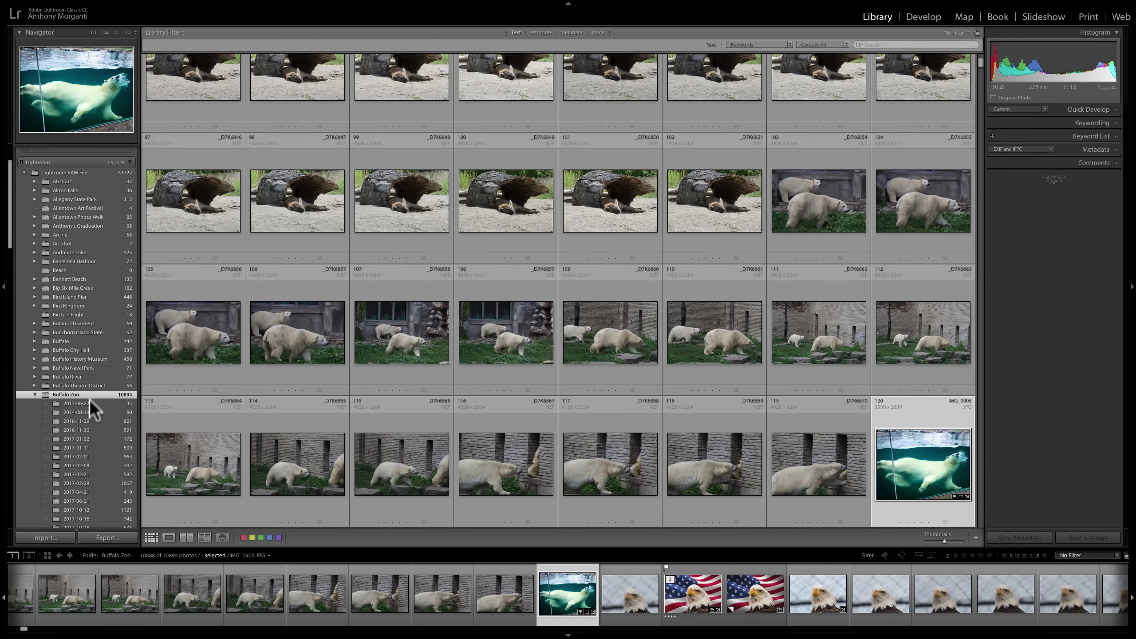
- Search 'lion' in Any Searchable Field with Contains All, narrowing Buffalo Zoo to 3 photos
click(892, 44)
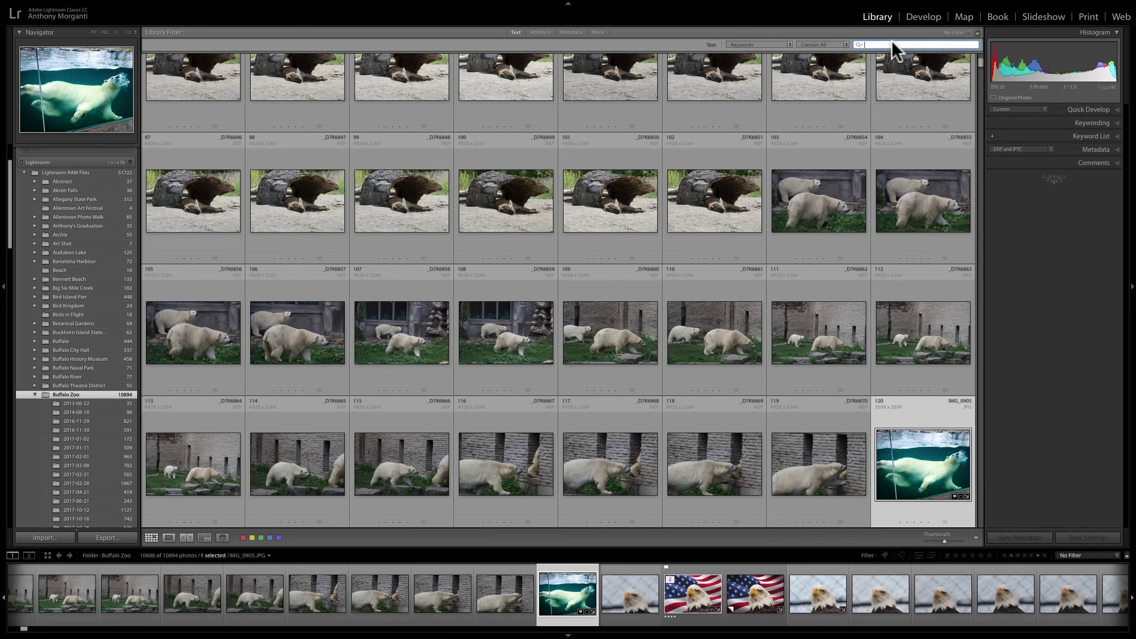
text(lion)
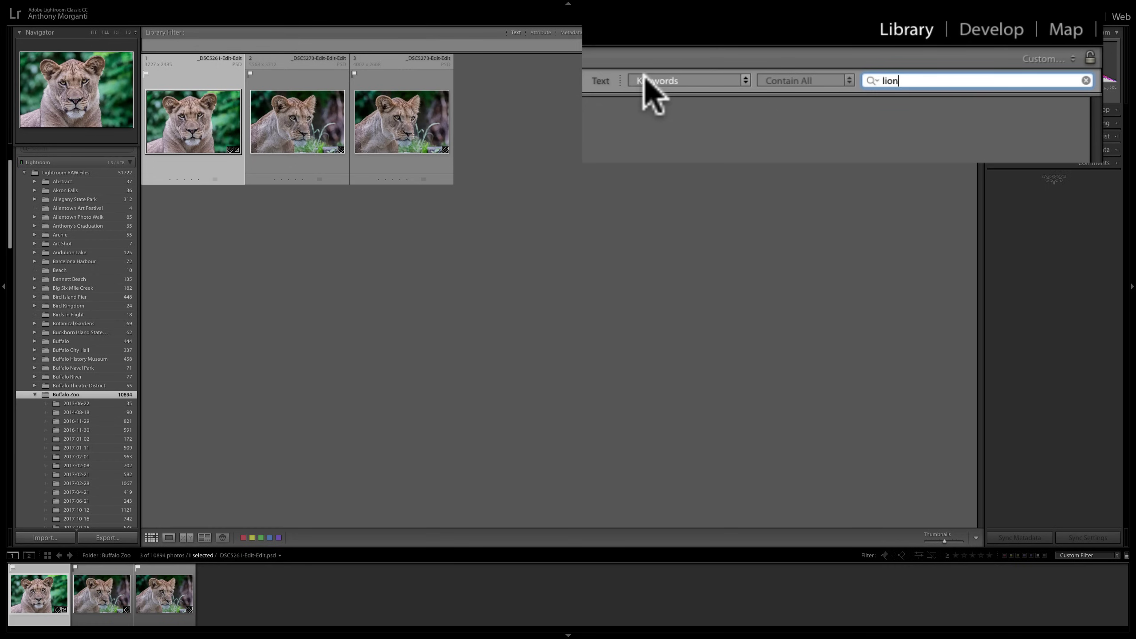
click(744, 81)
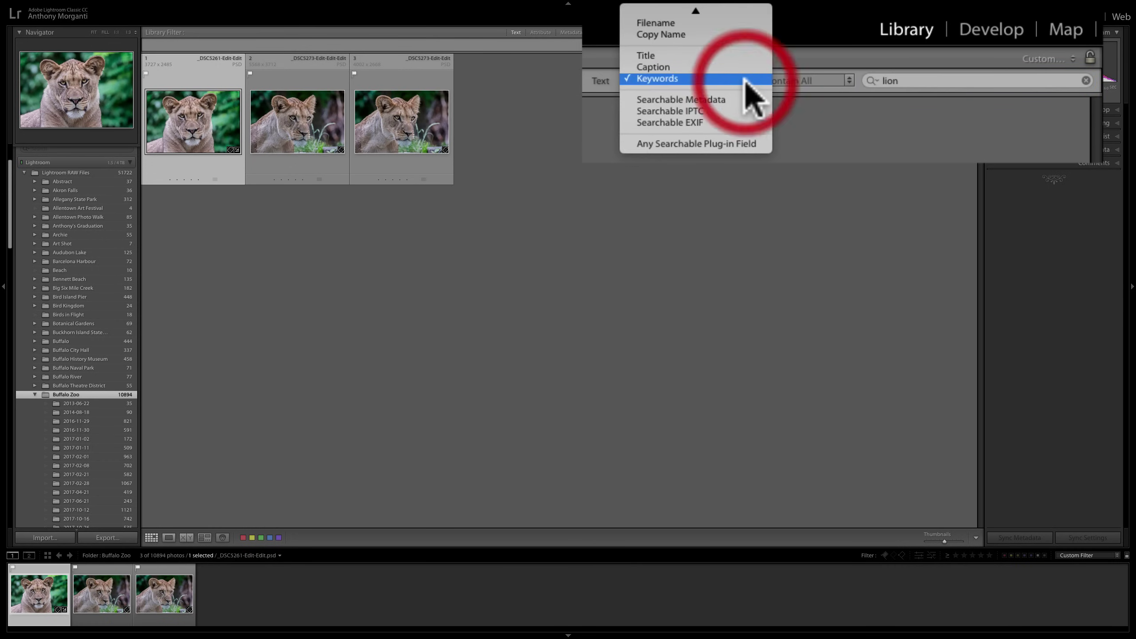
scroll(744, 80, up, 1)
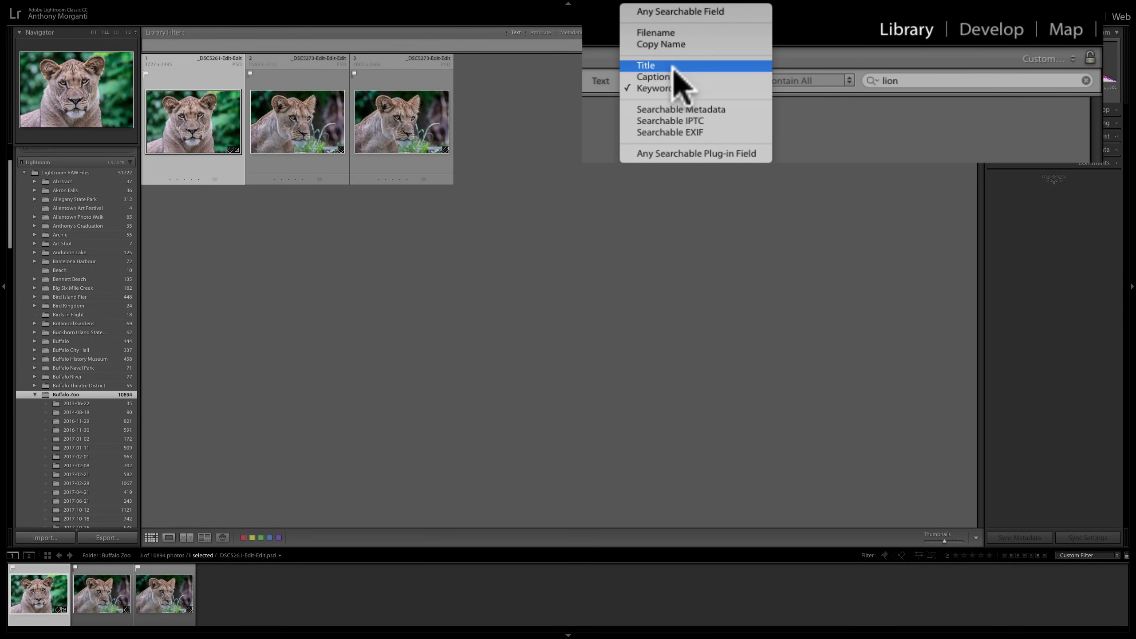
click(685, 10)
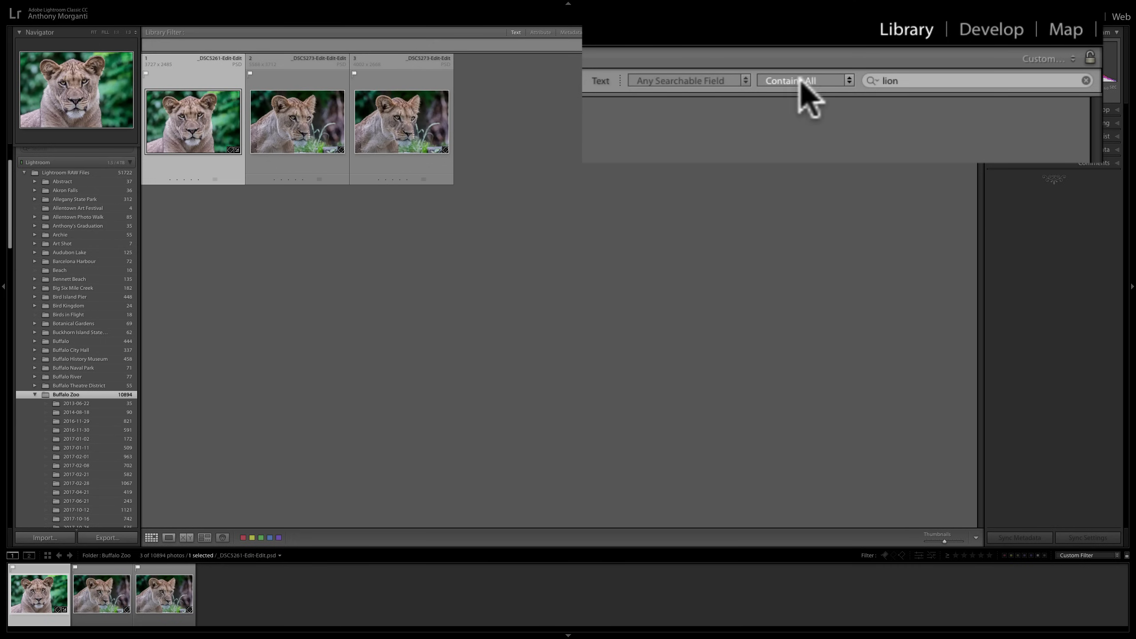
click(825, 82)
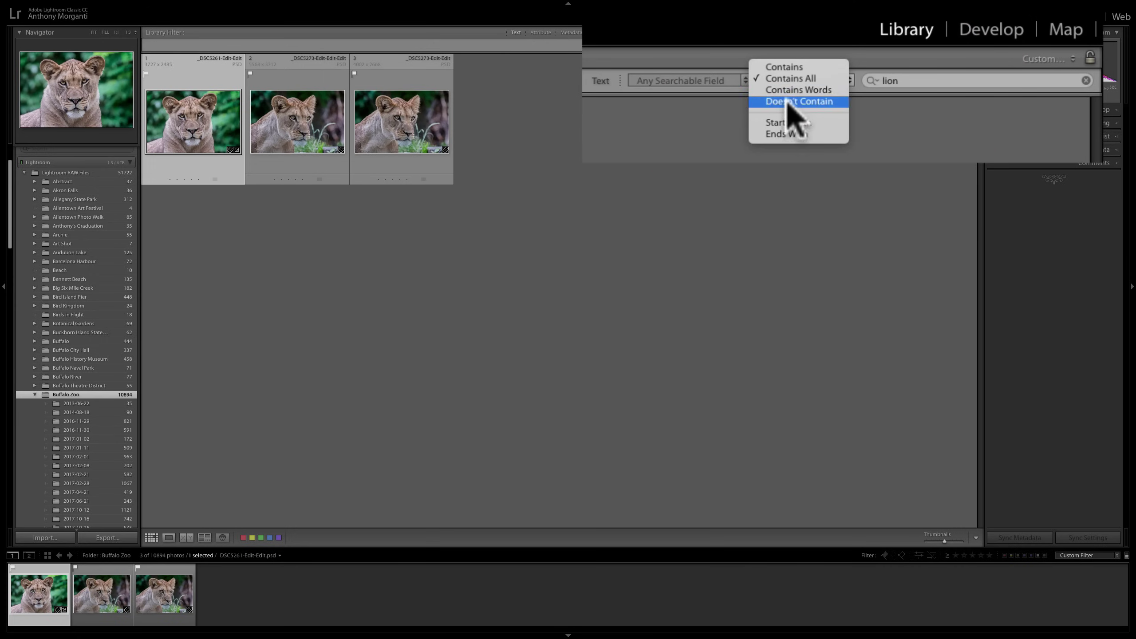
click(790, 81)
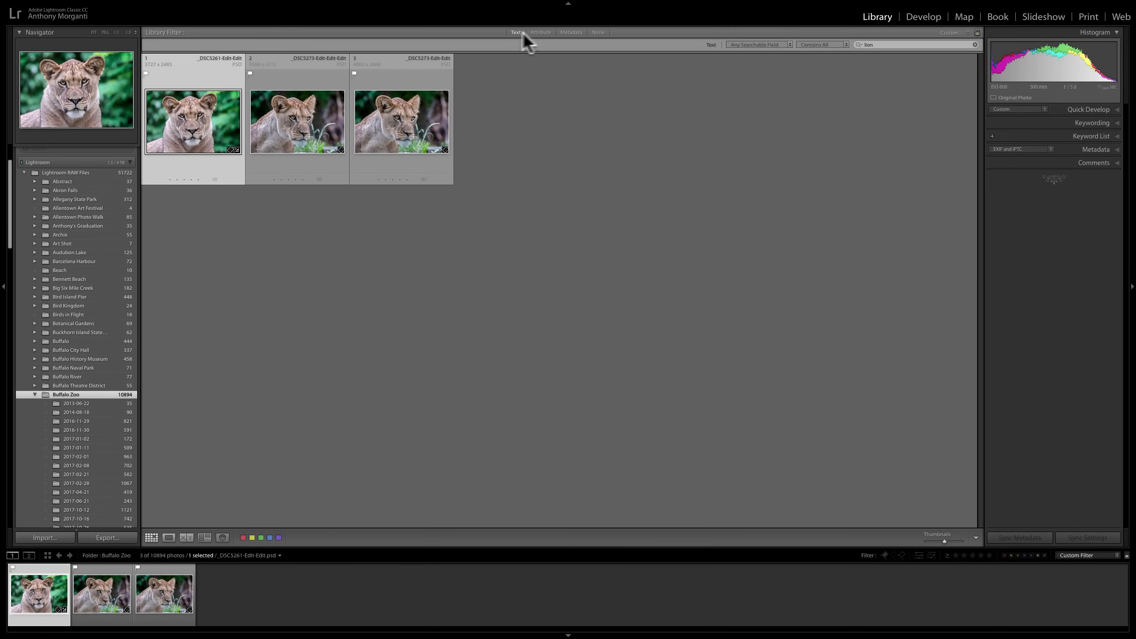
- Add Attribute filters, turn off the lion text search, and show the Metadata columns
click(541, 32)
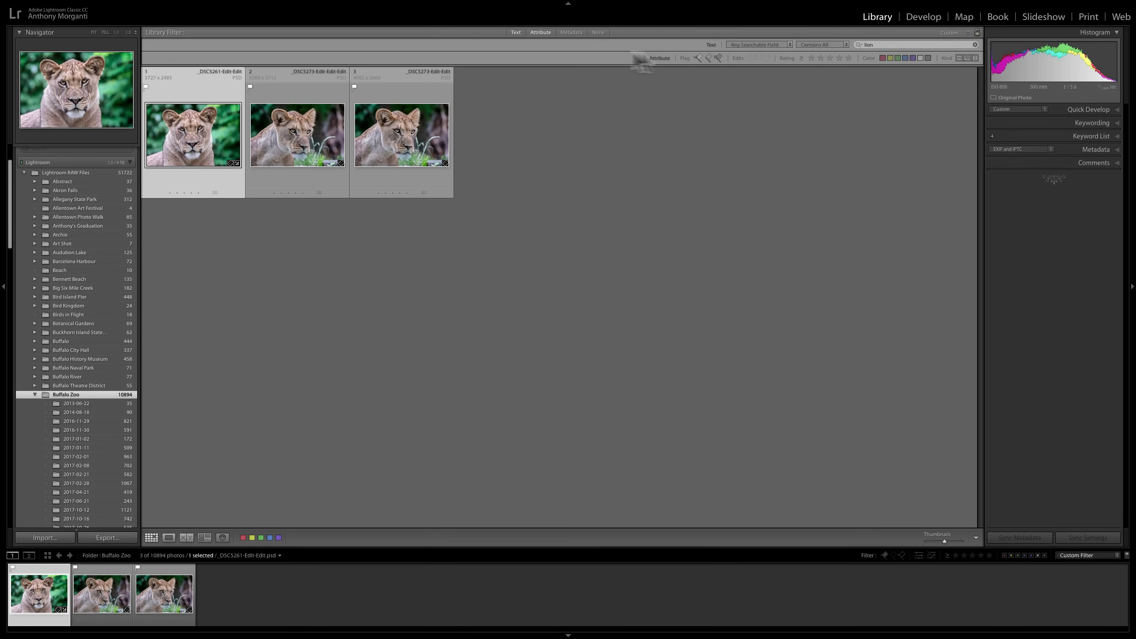
click(514, 32)
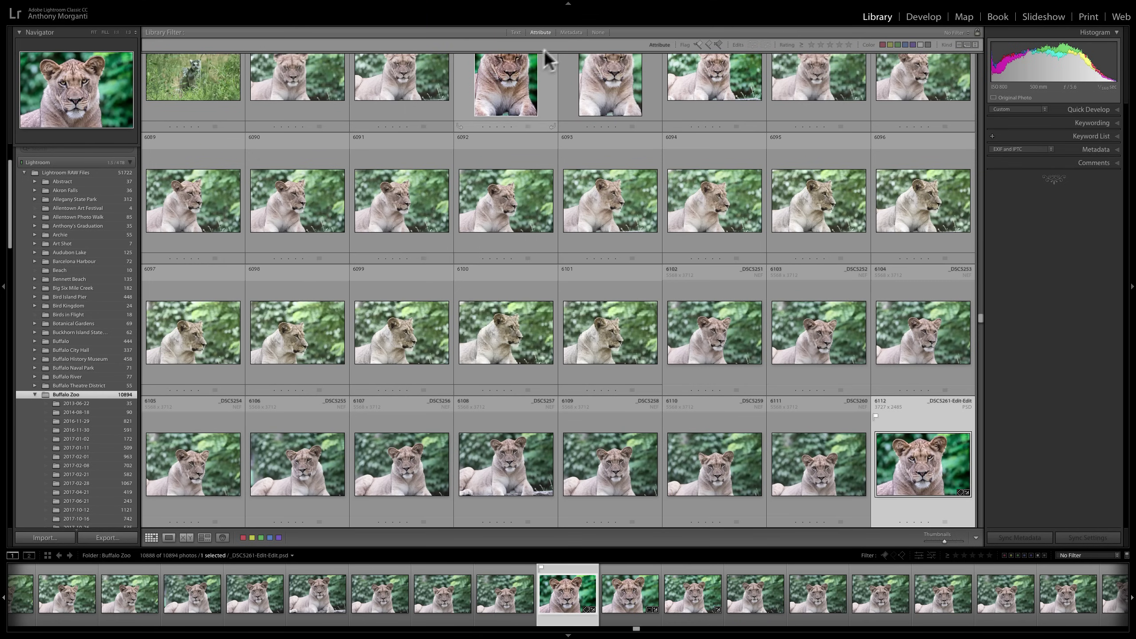
scroll(556, 89, up, 15)
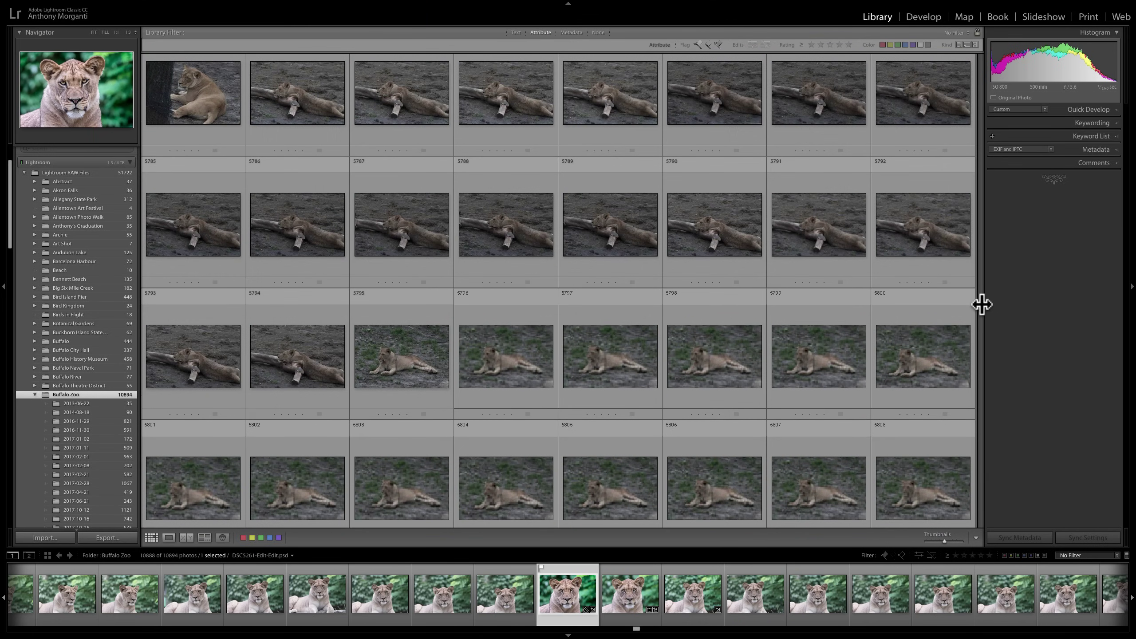
drag(981, 303, 980, 56)
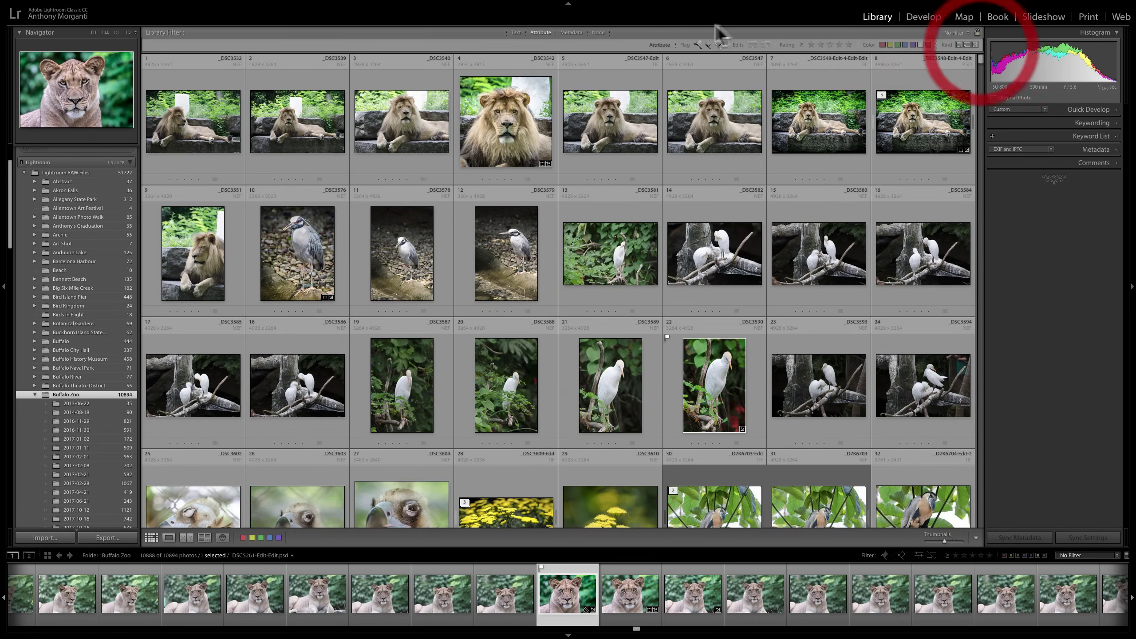
click(570, 31)
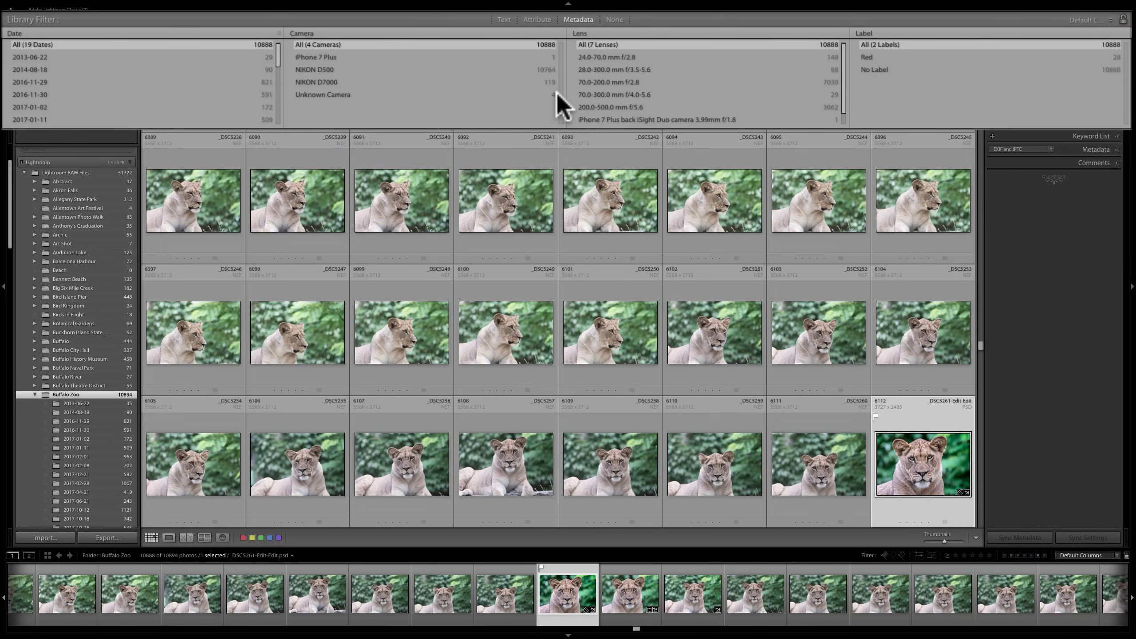
- Select the Lightroom RAW Files folder to show its 51521 photos
scroll(671, 71, down, 1)
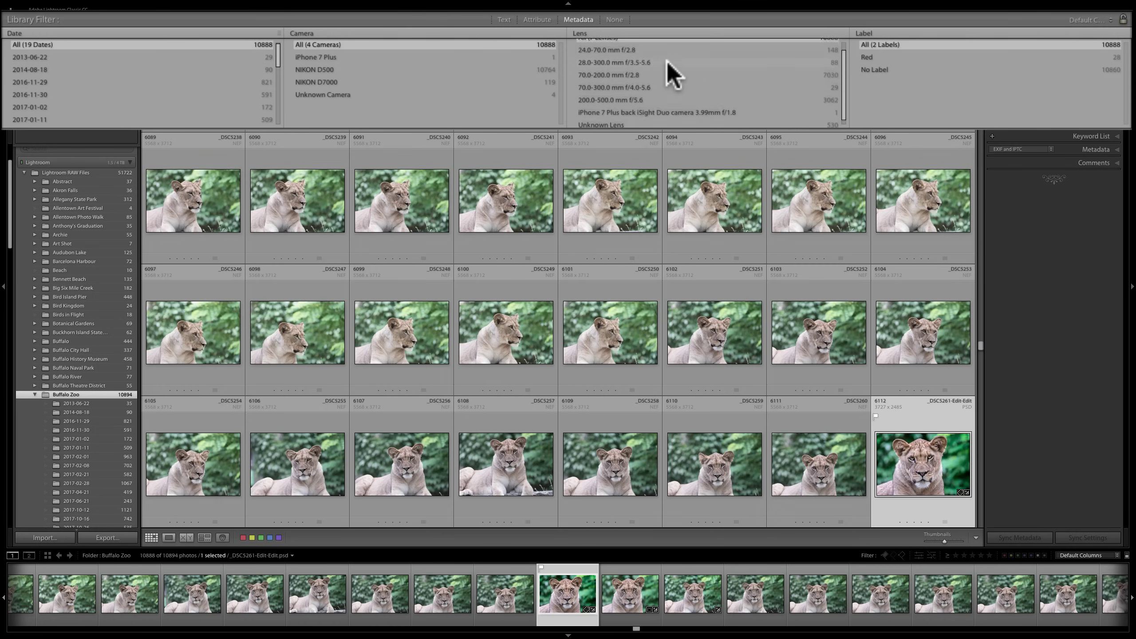
scroll(671, 72, up, 1)
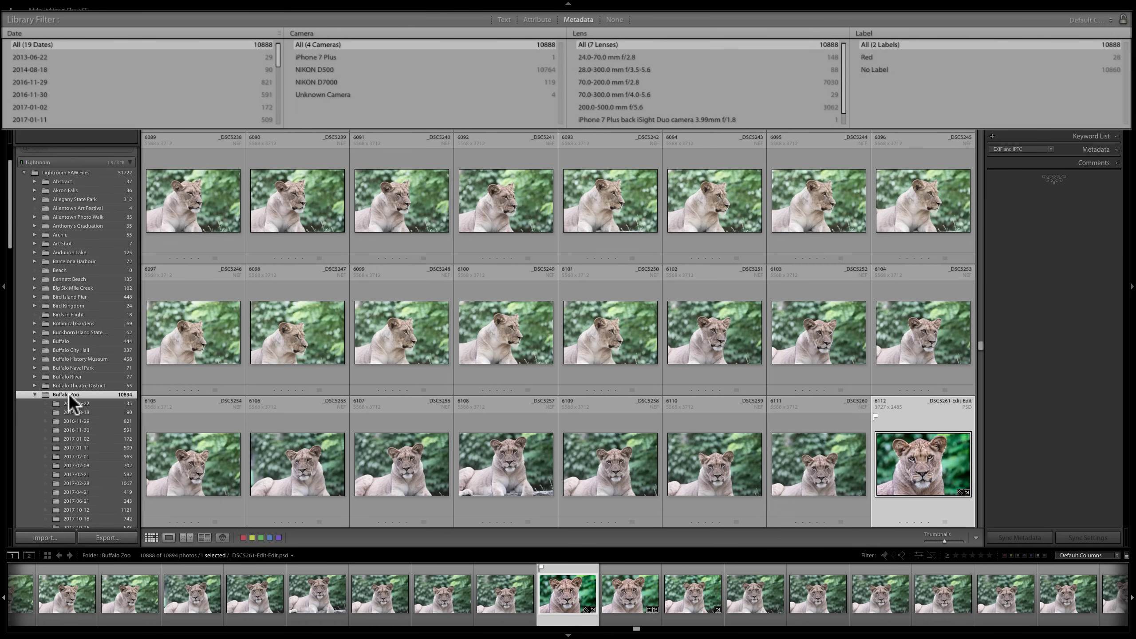
scroll(74, 336, up, 3)
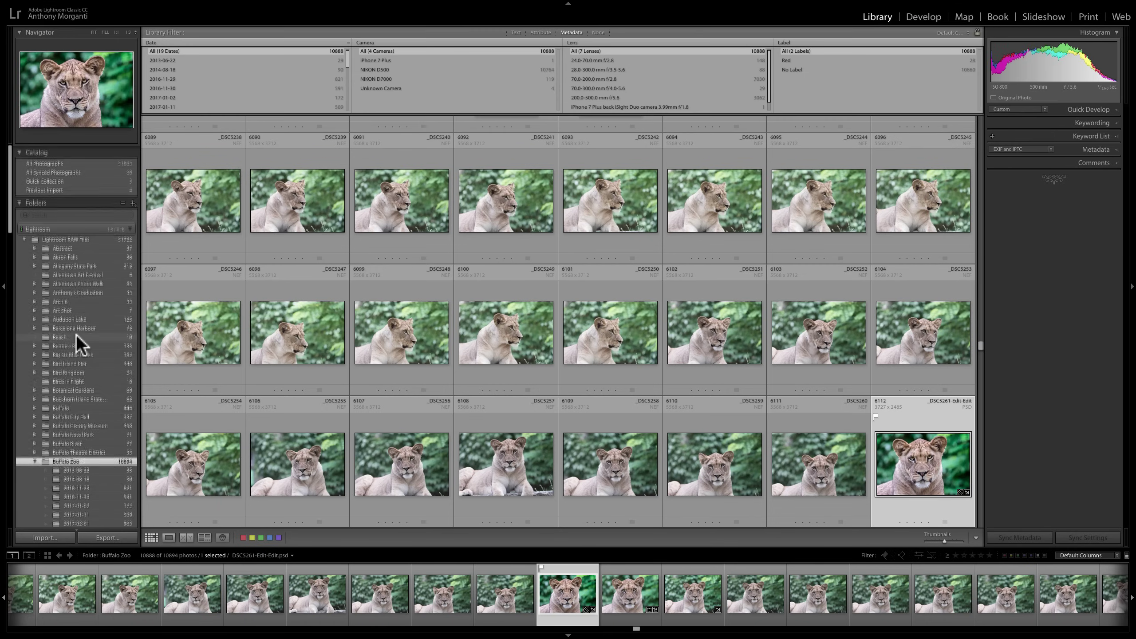
click(55, 236)
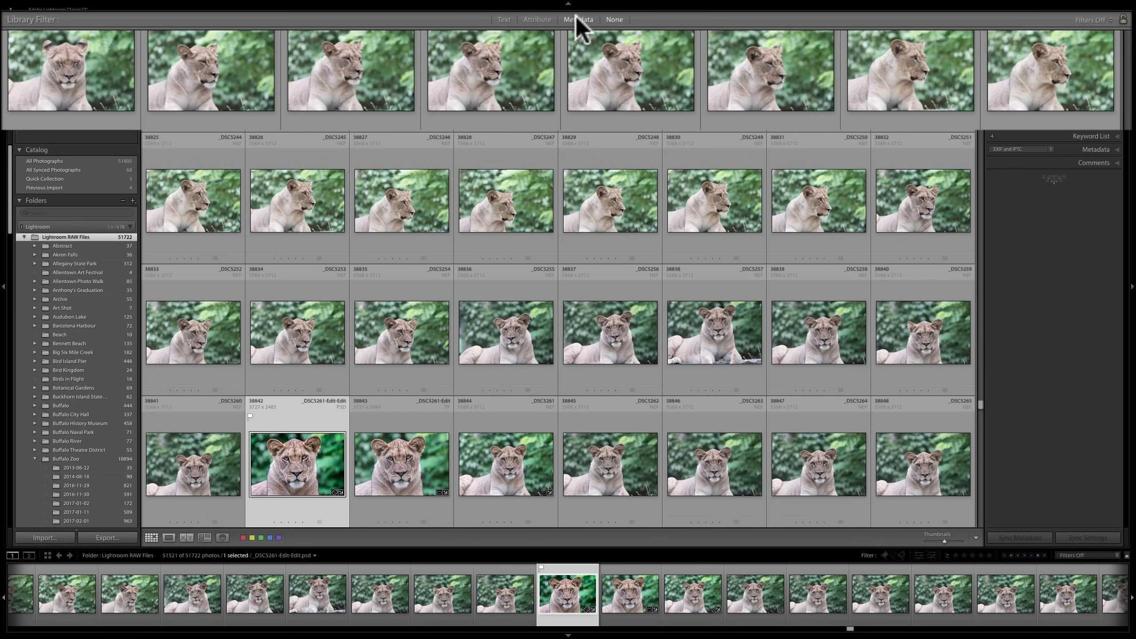
- Show the Metadata filter's Date, Camera, Lens and Label columns and browse the Camera and Lens lists
click(576, 19)
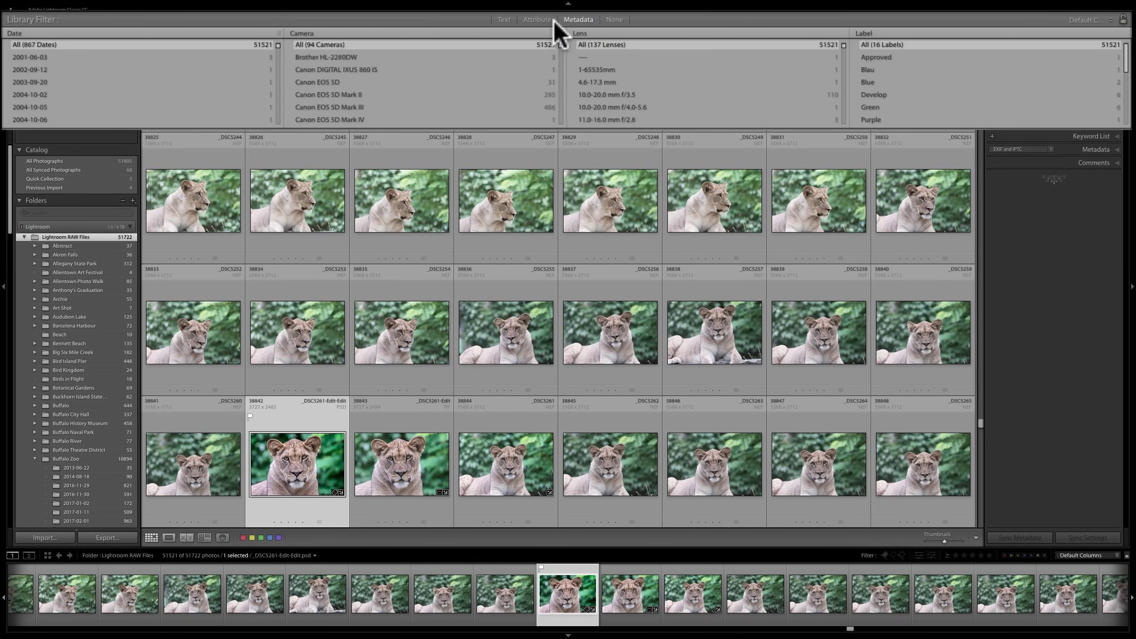
scroll(338, 89, down, 3)
scroll(337, 89, down, 5)
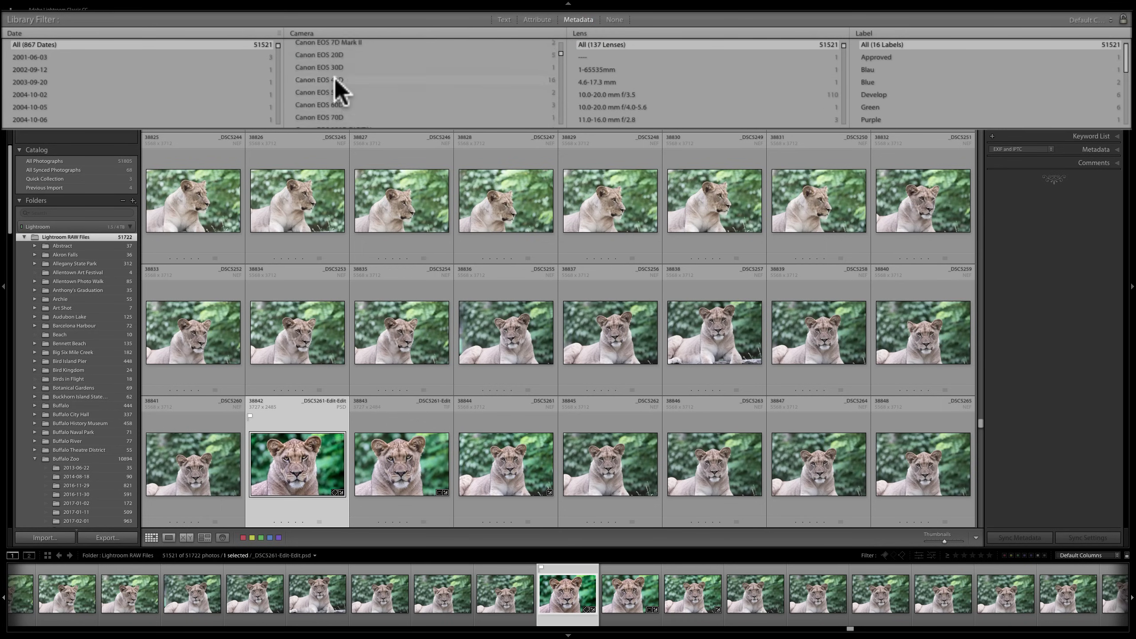
scroll(336, 79, down, 10)
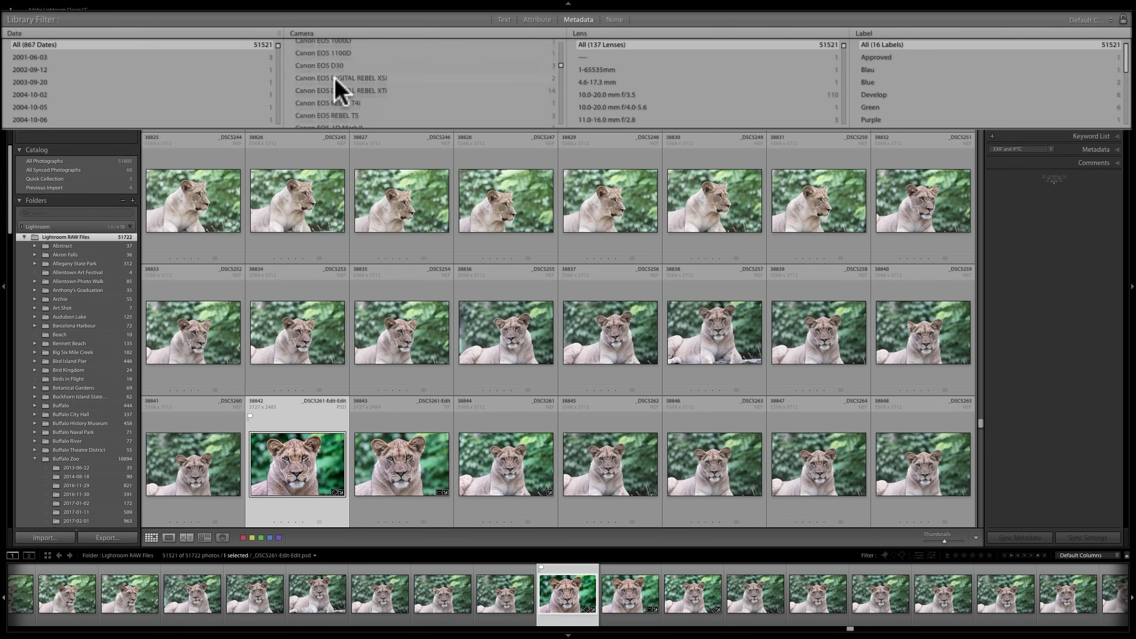
scroll(648, 87, down, 3)
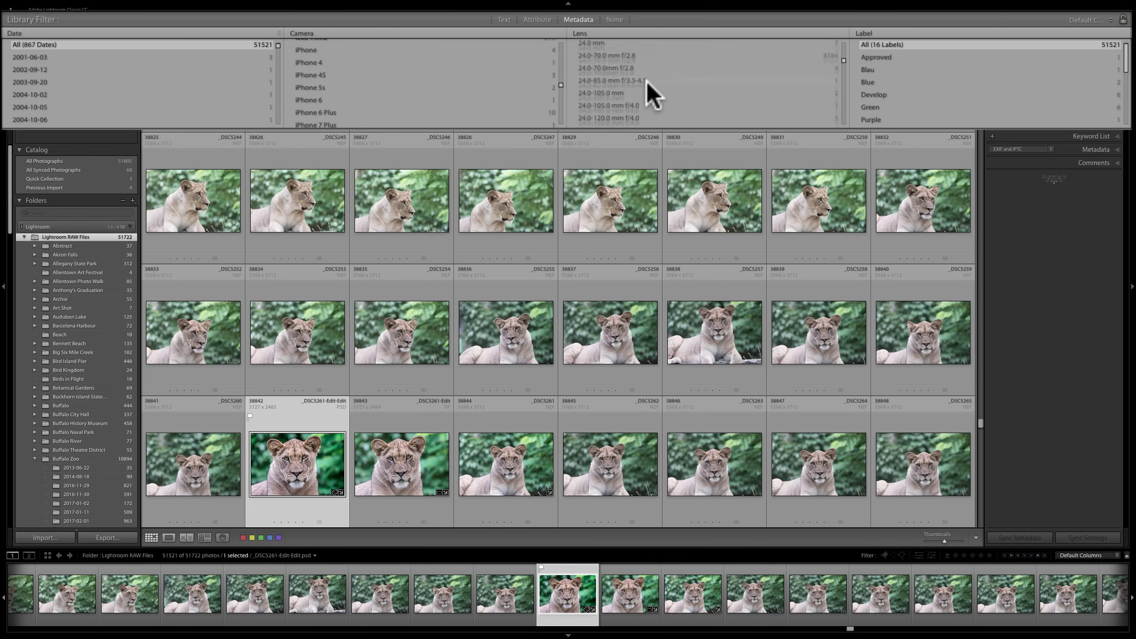
scroll(649, 87, up, 3)
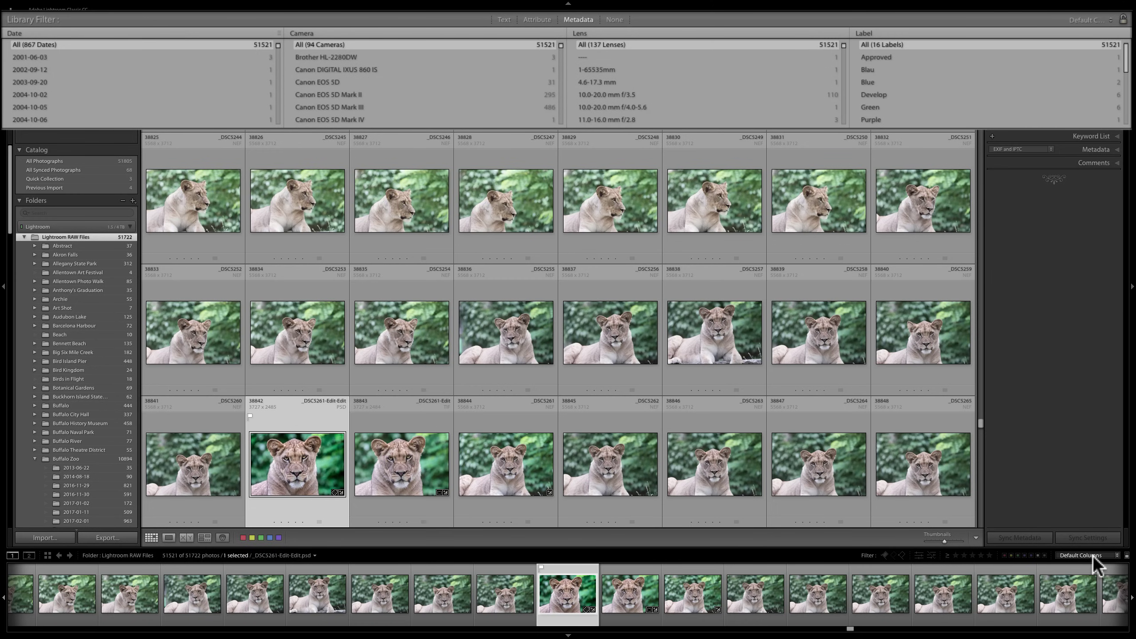
click(1118, 554)
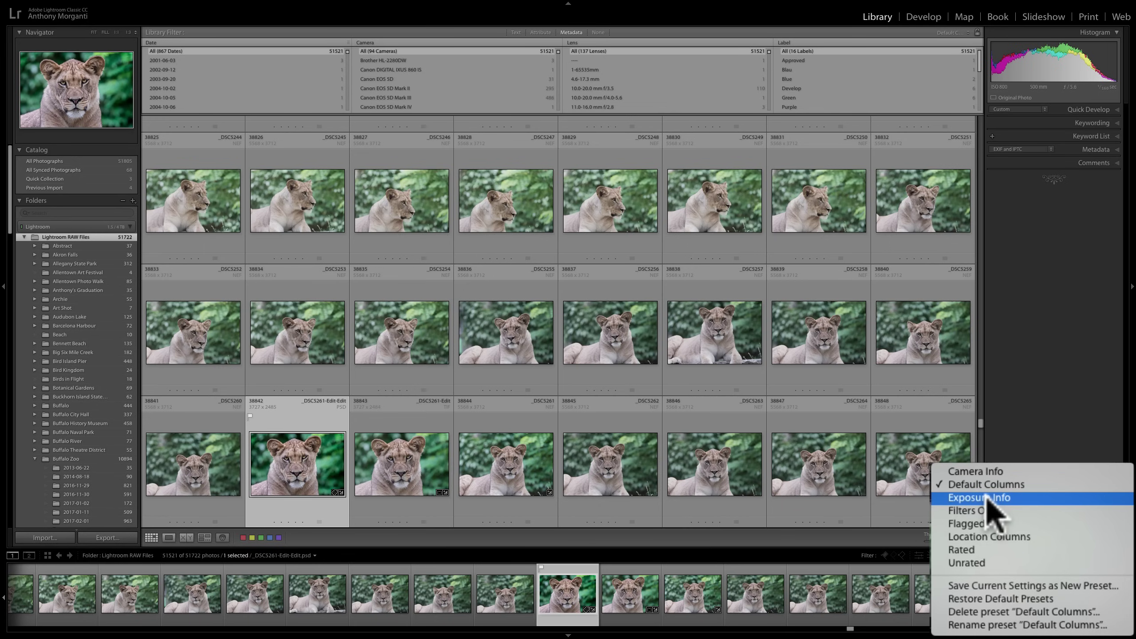
- Apply the Exposure Info preset, then filter by f/1.8 and ISO 100 (15996 photos)
click(986, 498)
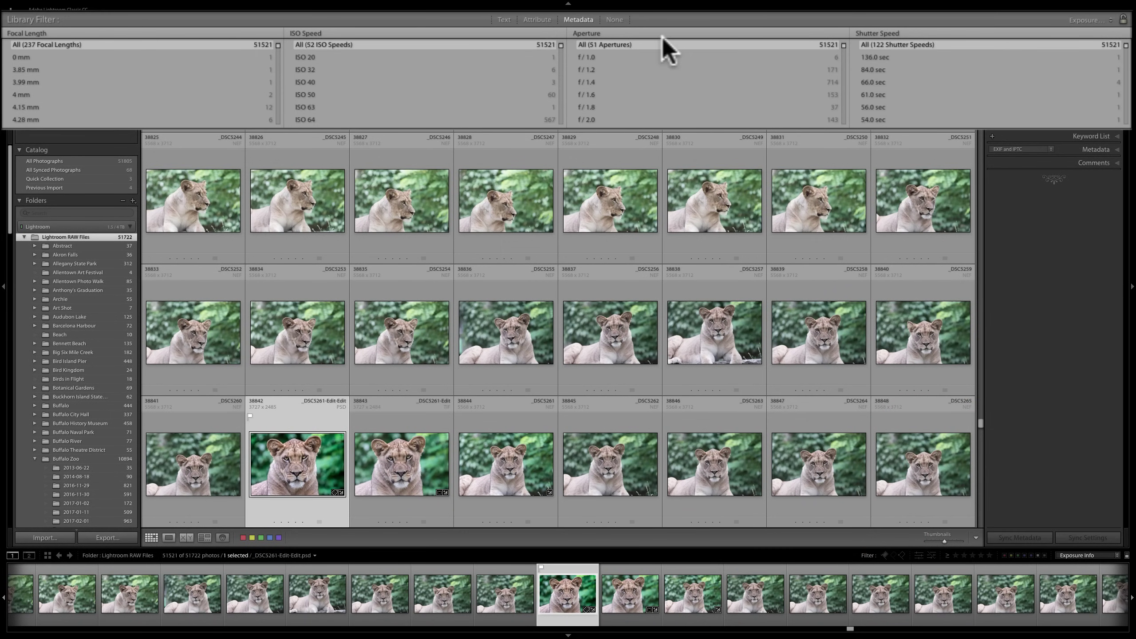
click(601, 107)
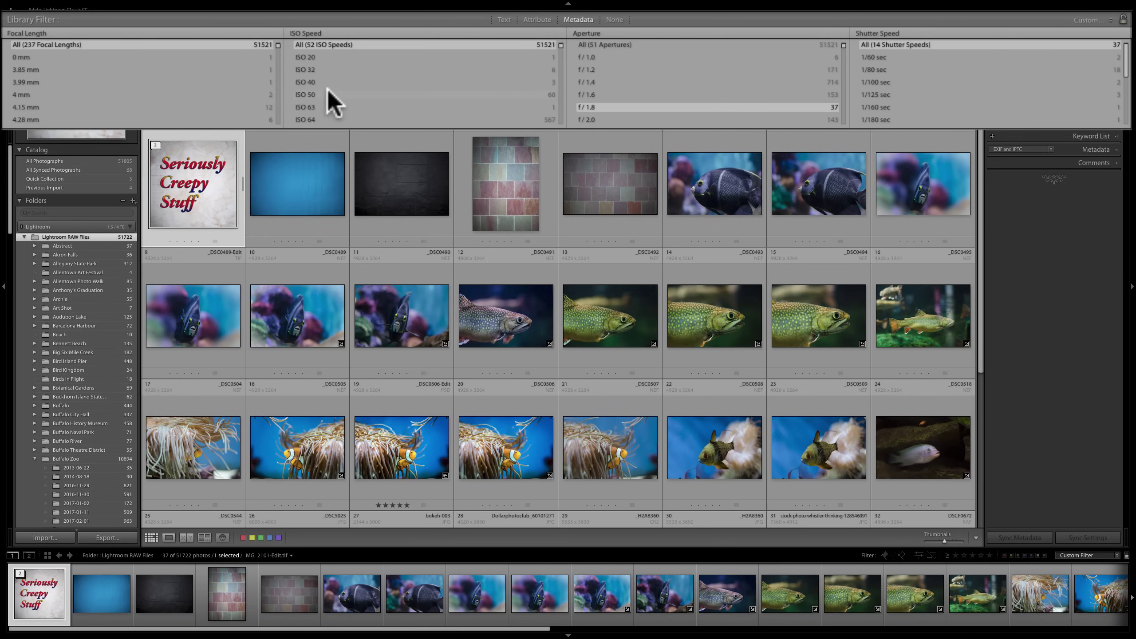
scroll(319, 104, down, 3)
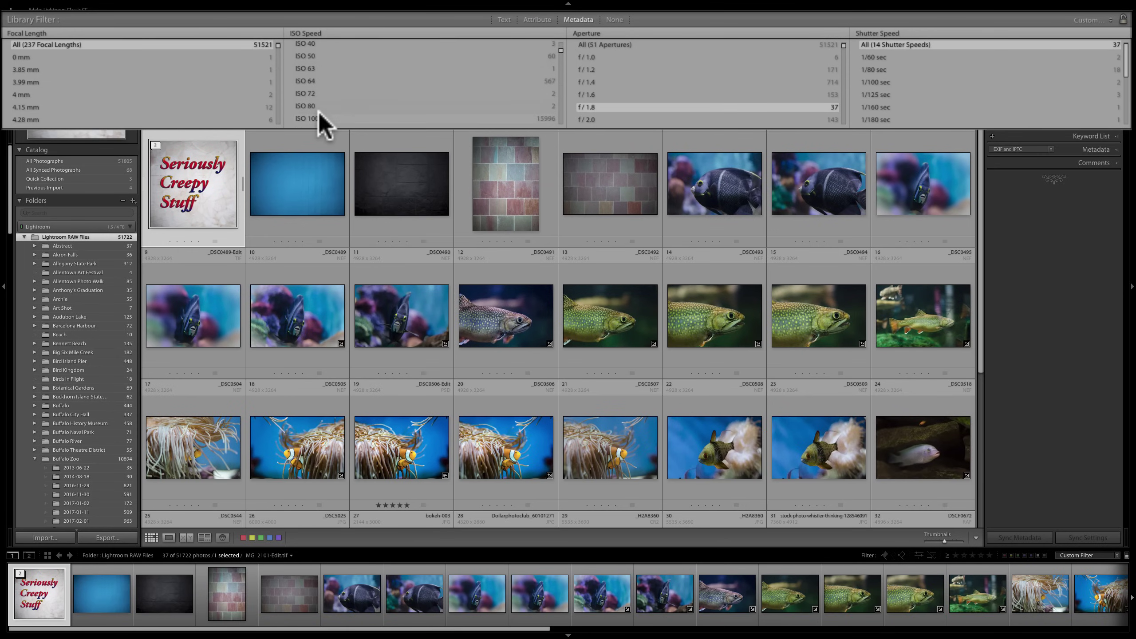
click(319, 115)
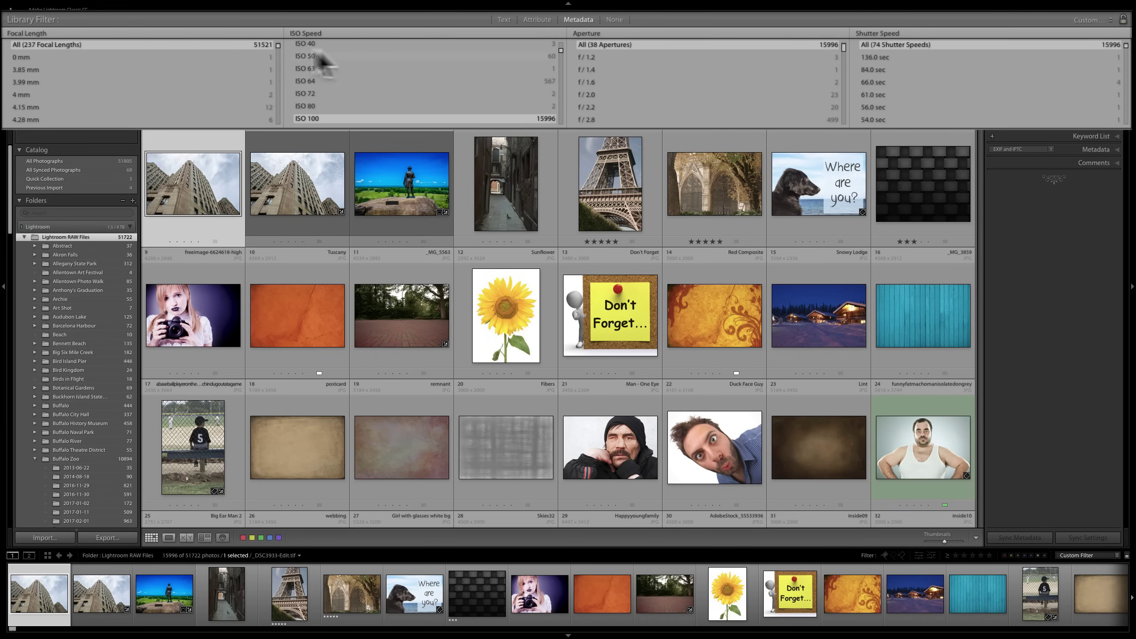
click(1075, 555)
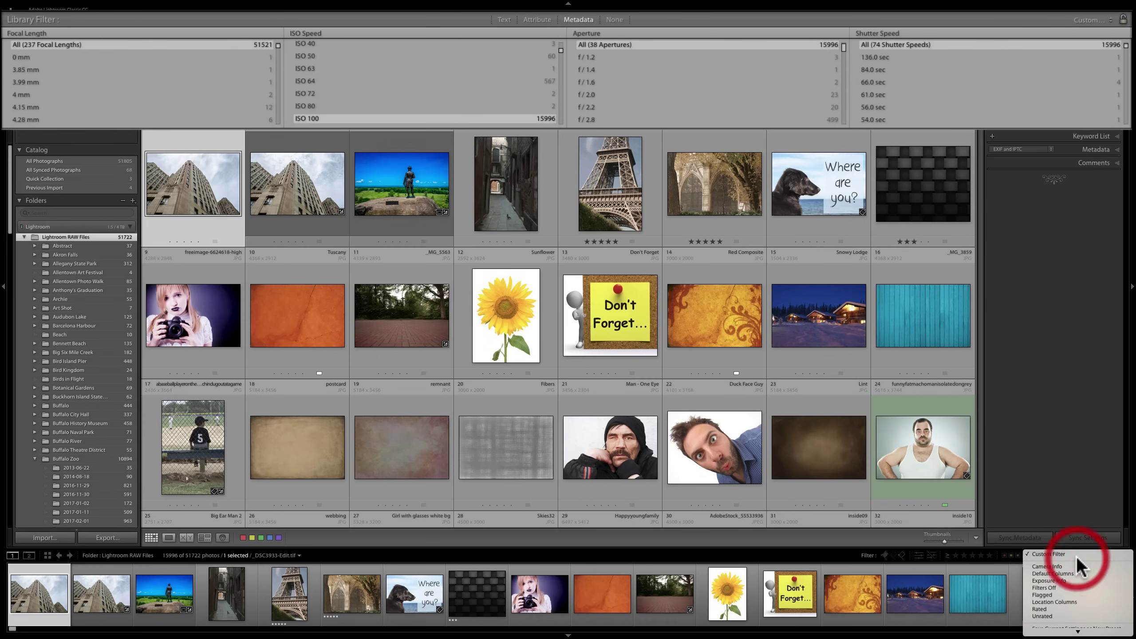
- Try the Location Columns filter preset, then return to Default Columns, clearing the ISO 100 filter
click(1065, 600)
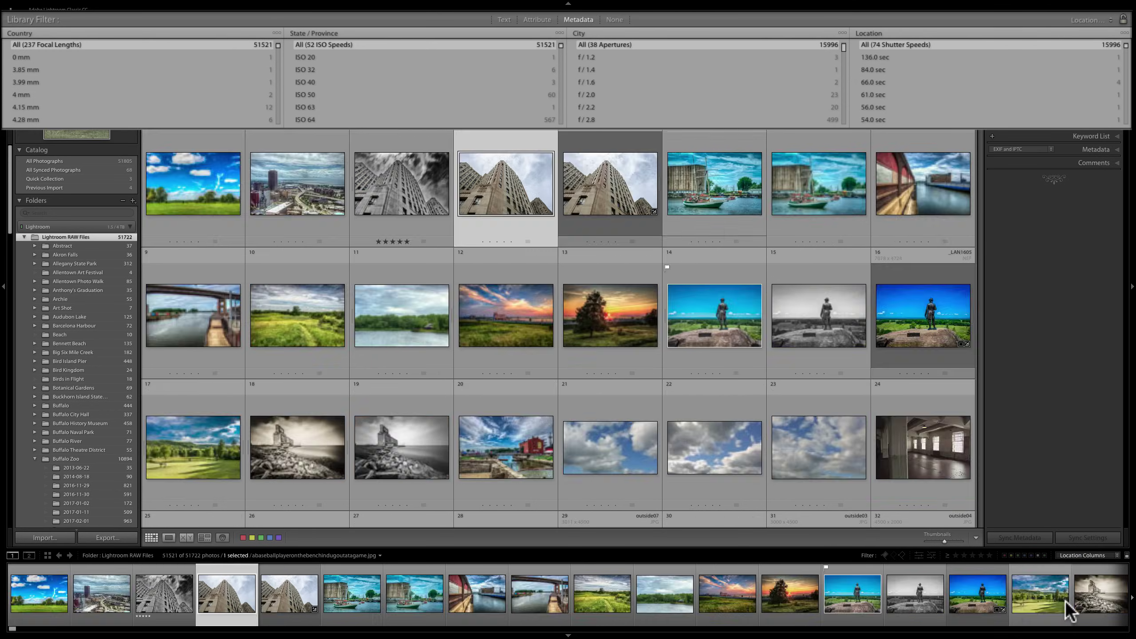
click(1080, 554)
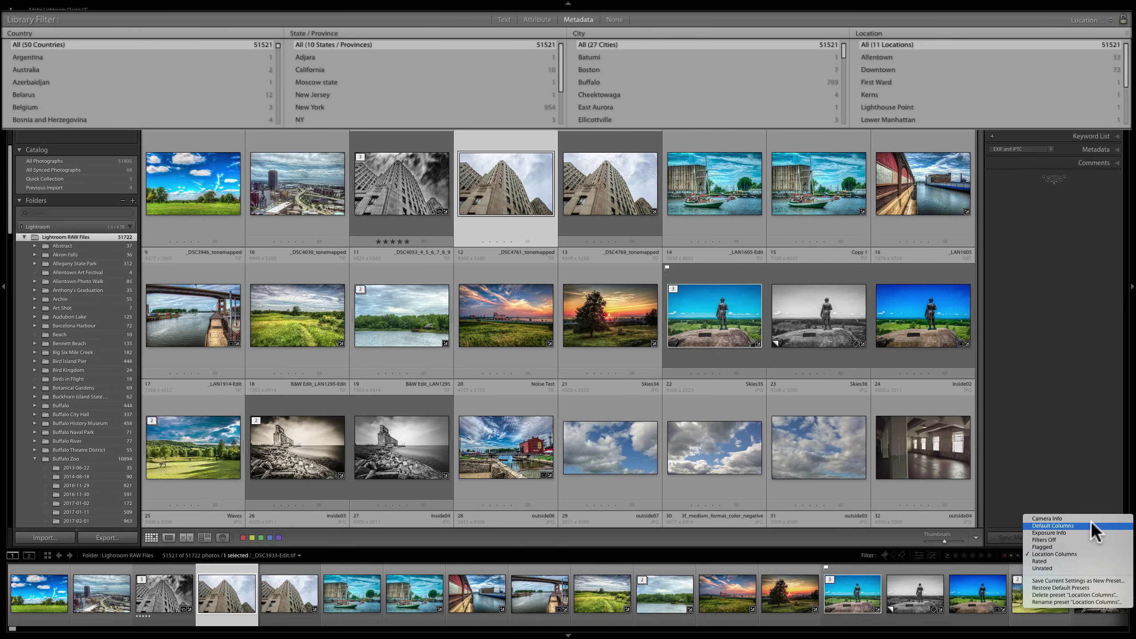
click(1055, 525)
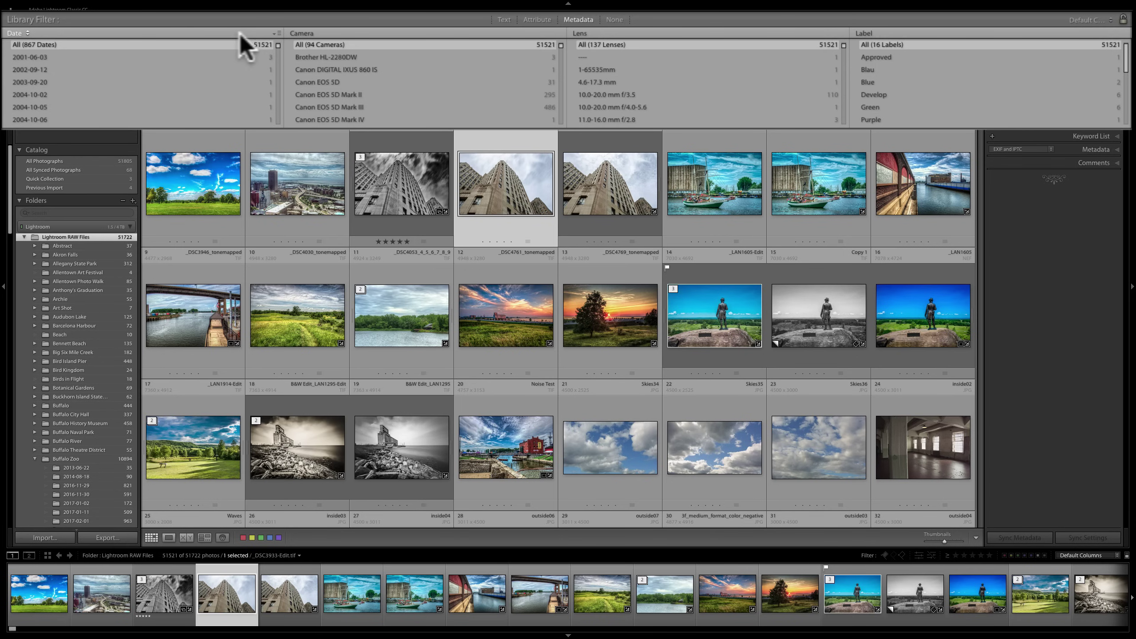
- Change the second filter column from Camera to GPS Data, then to Flash State
click(319, 34)
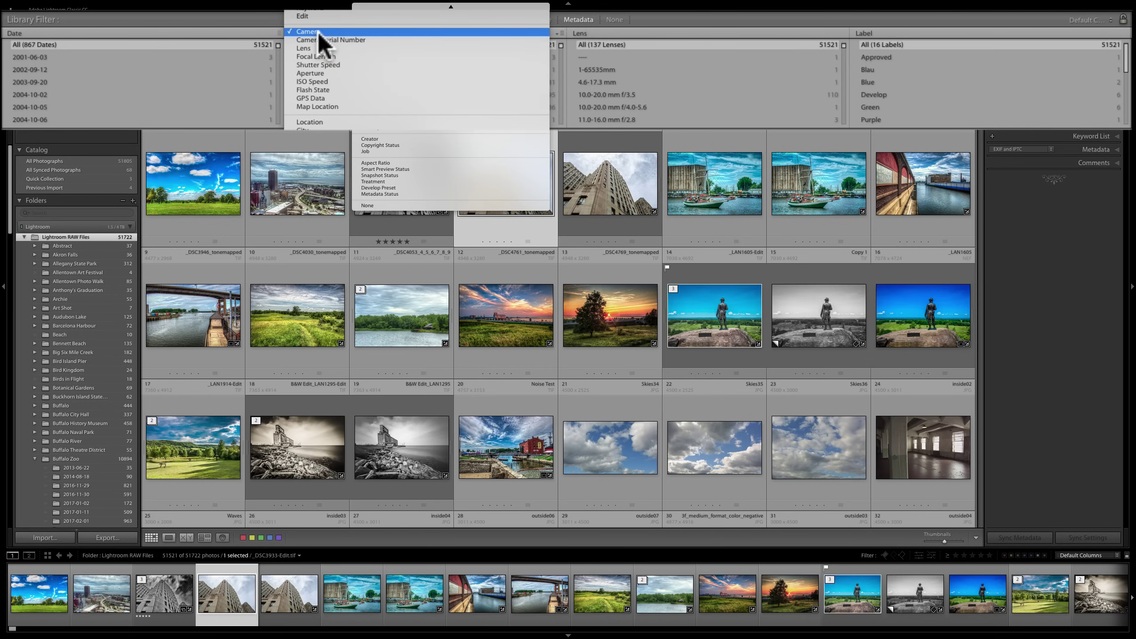
click(310, 98)
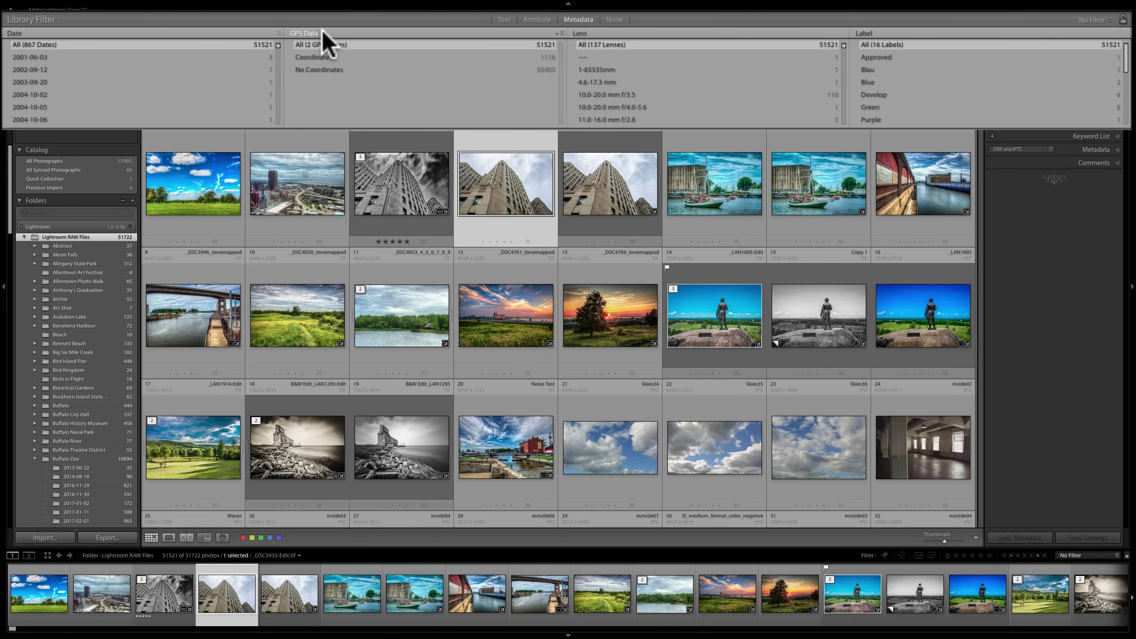
click(321, 31)
click(320, 25)
- Remove the Flash State column and add a Keyword column after Lens
click(561, 34)
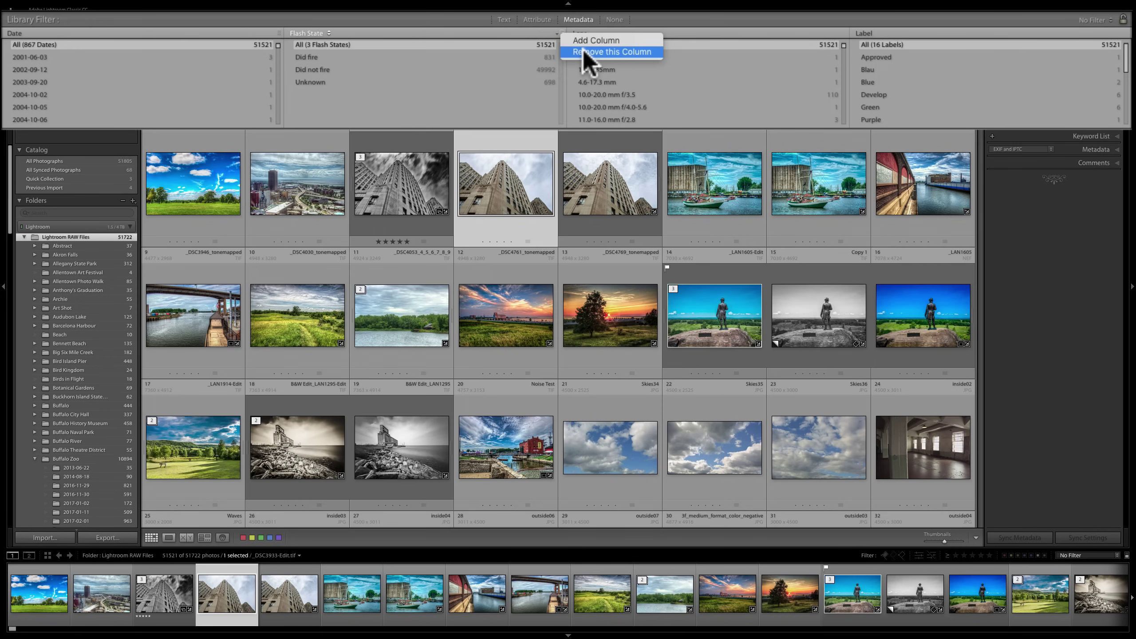
click(583, 52)
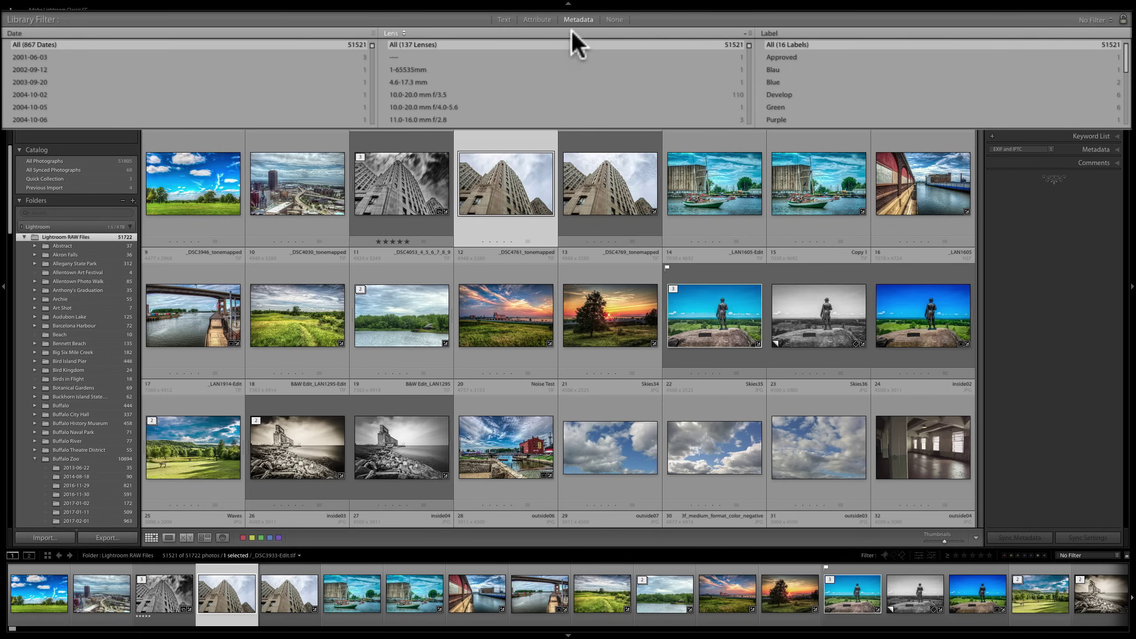
click(749, 33)
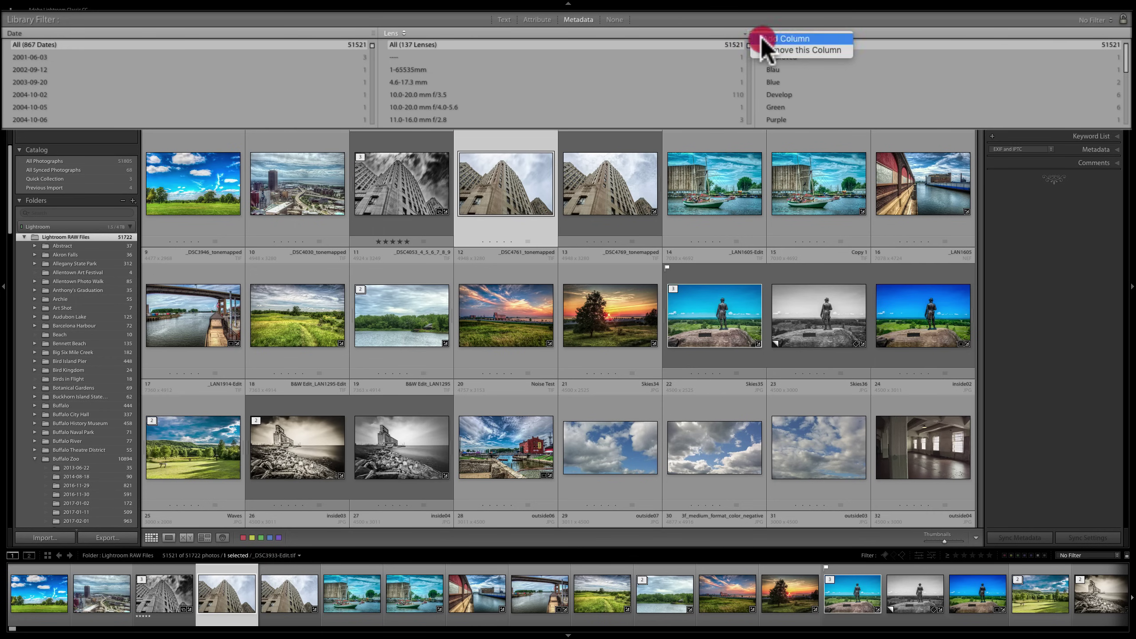
click(761, 37)
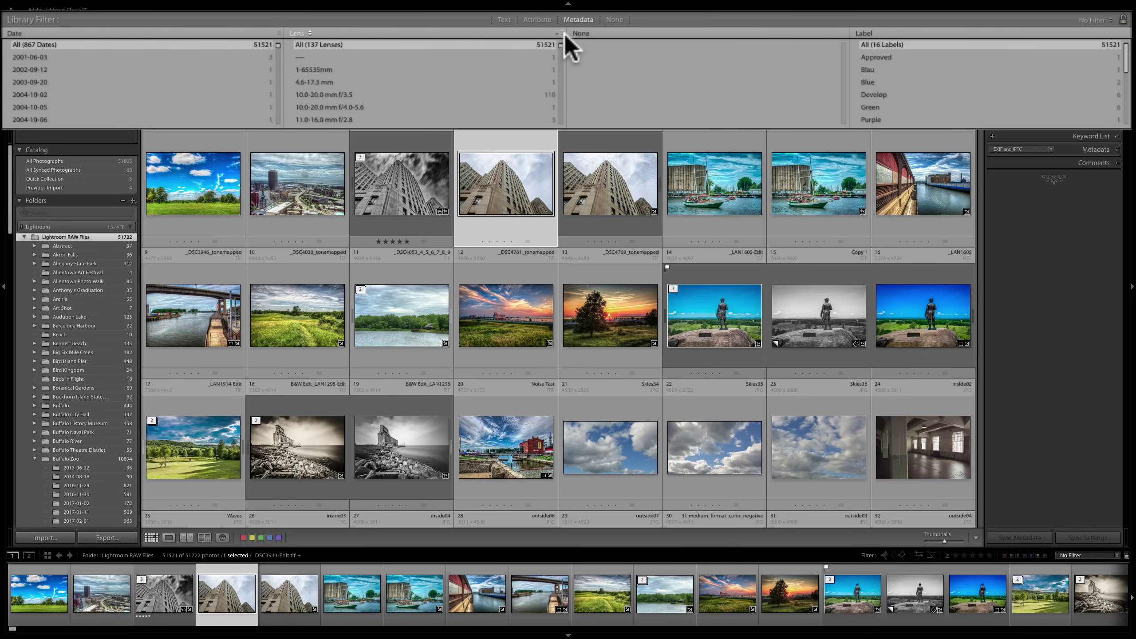
click(582, 31)
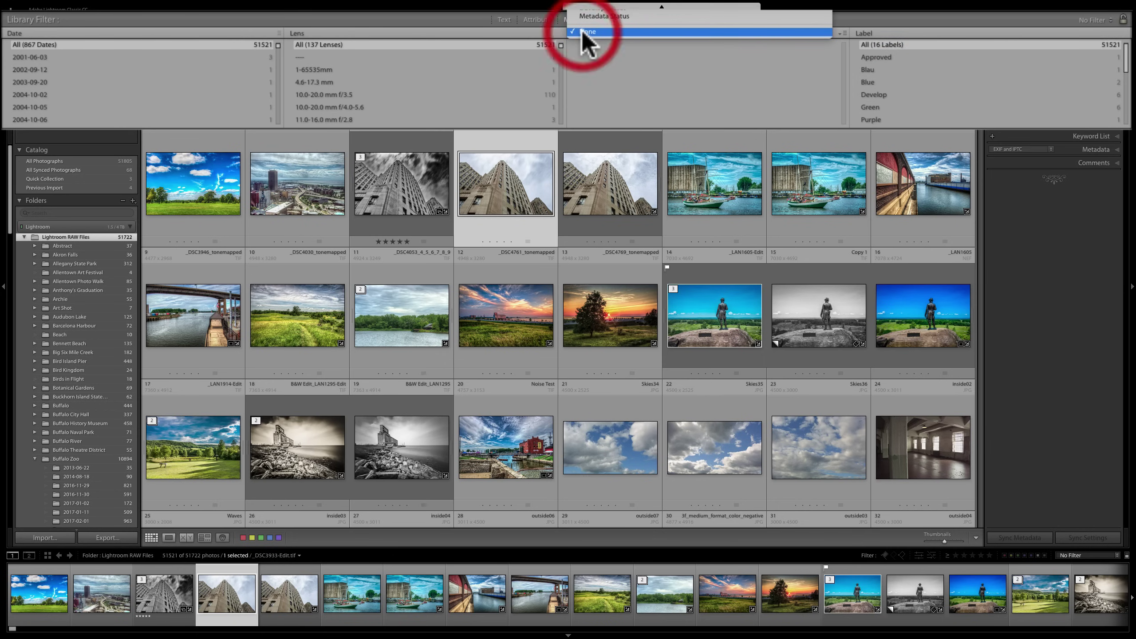
scroll(599, 22, up, 5)
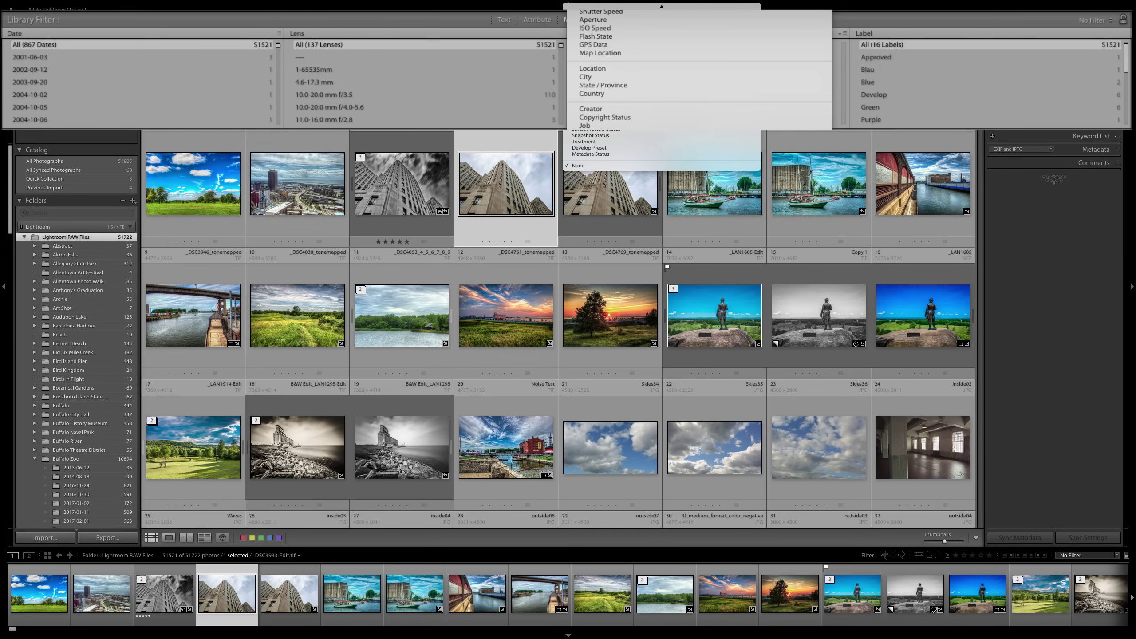
scroll(599, 27, up, 5)
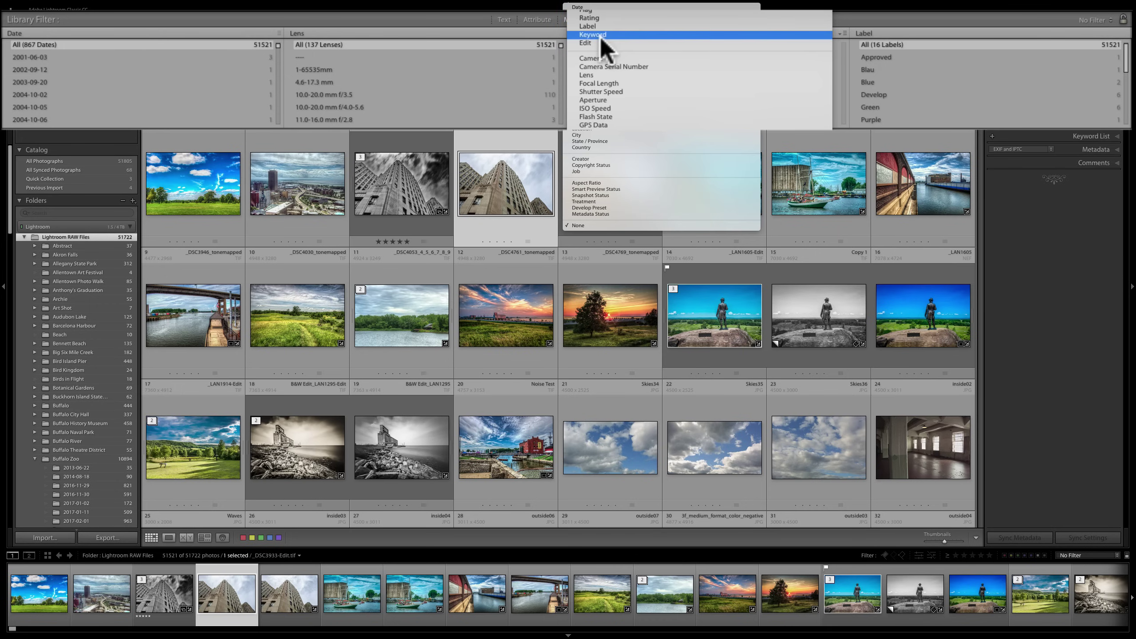
click(598, 35)
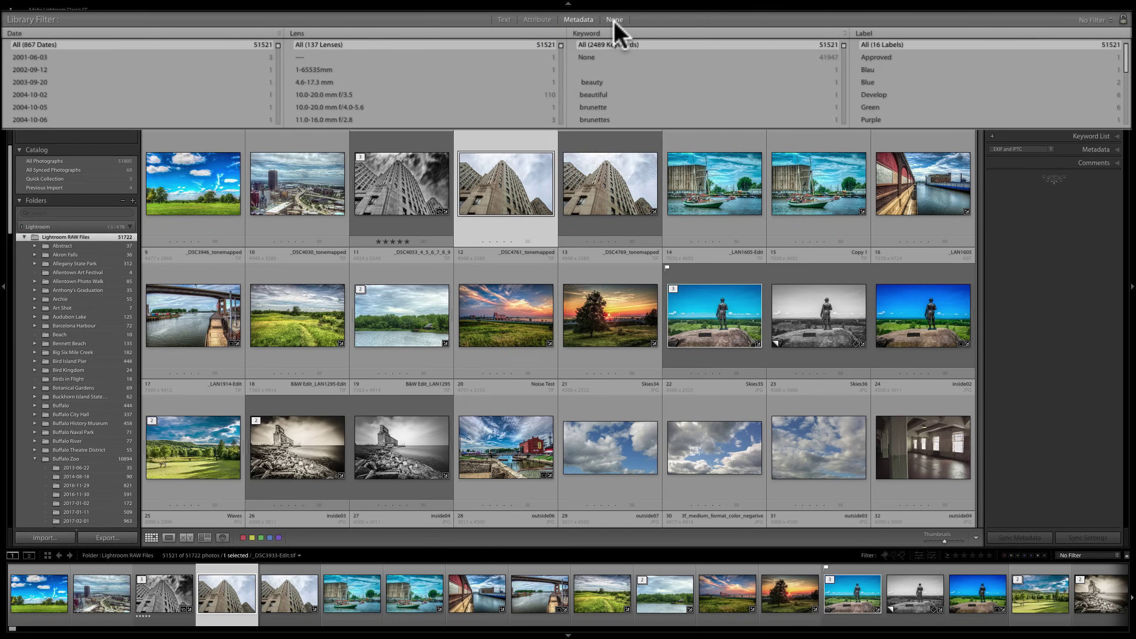
scroll(619, 87, down, 3)
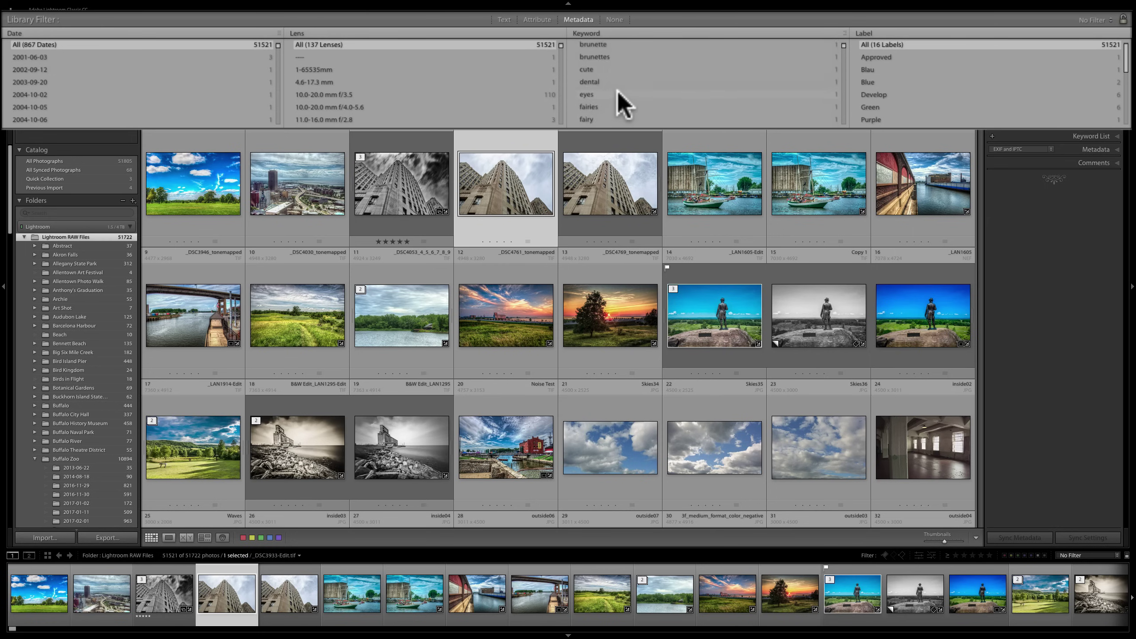
scroll(619, 101, up, 5)
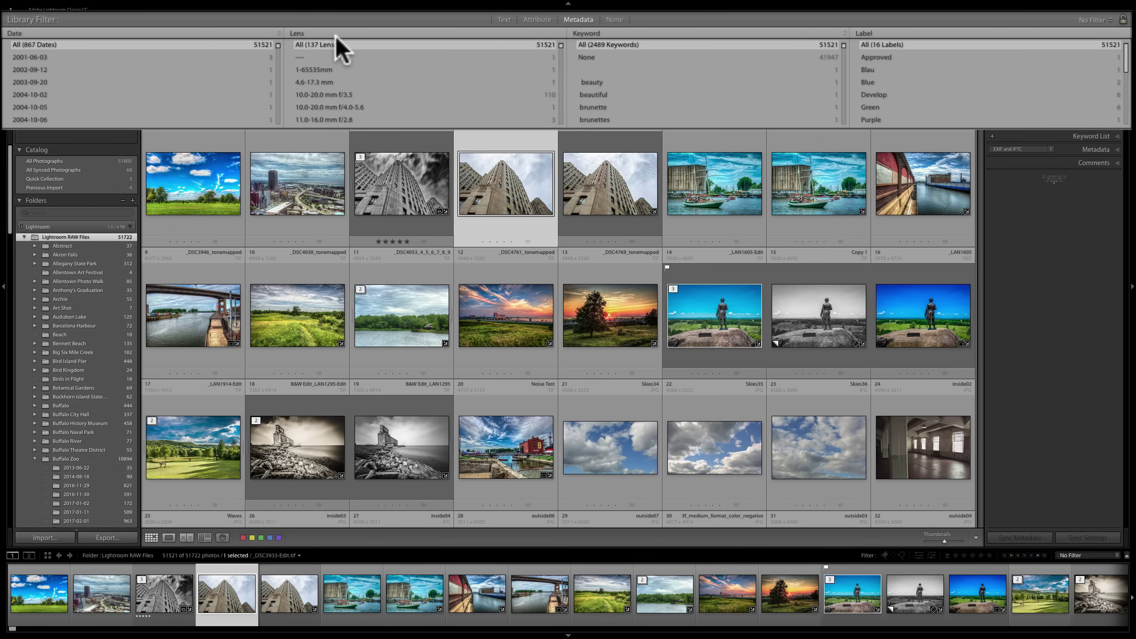
- Save the Date, Lens, Keyword and Label column setup as filter preset 'My Test Filter'
click(1102, 21)
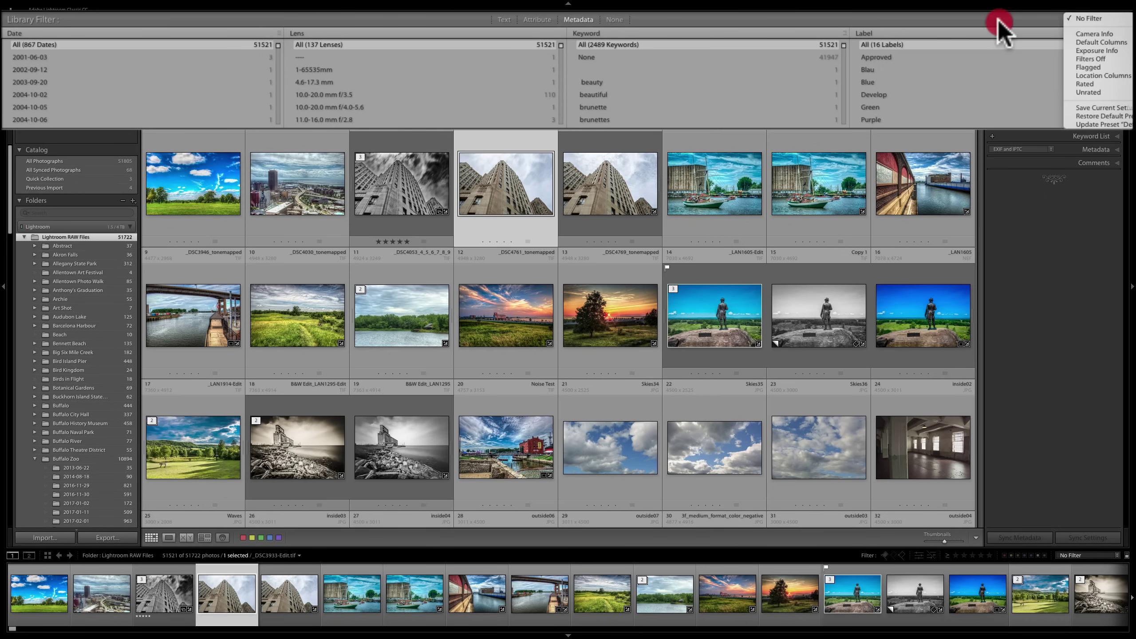
click(1093, 18)
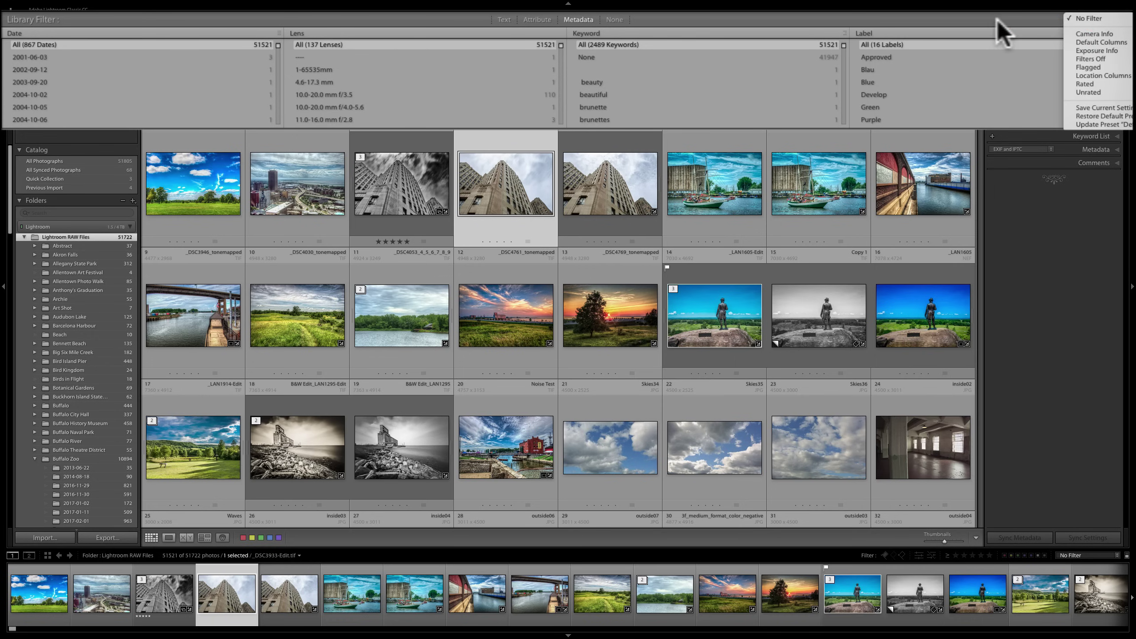
click(1117, 555)
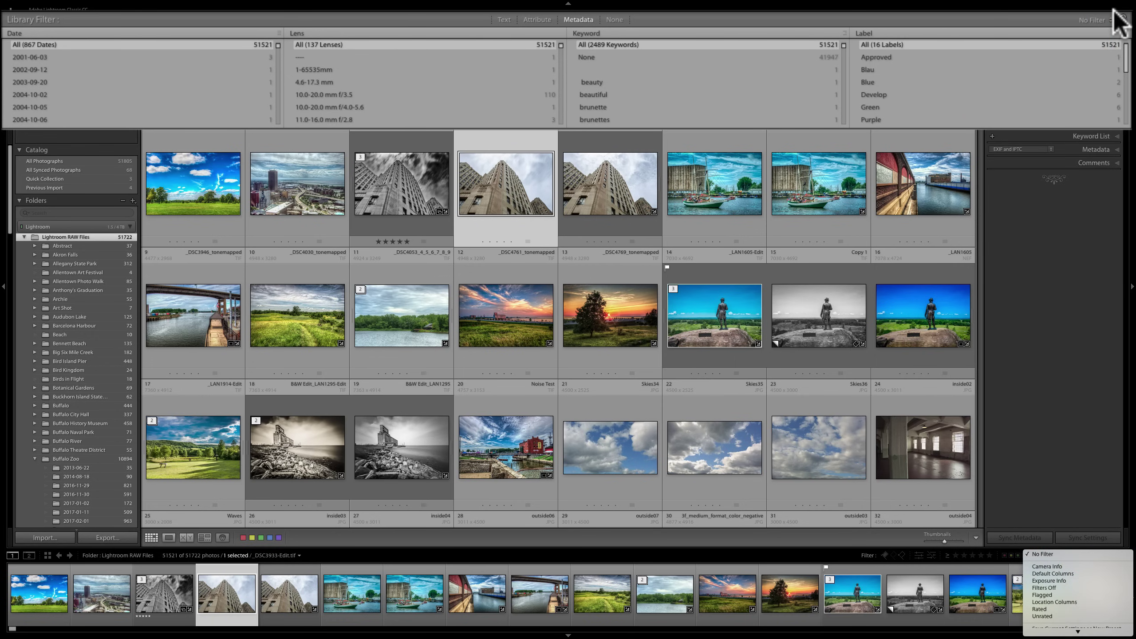
click(1110, 21)
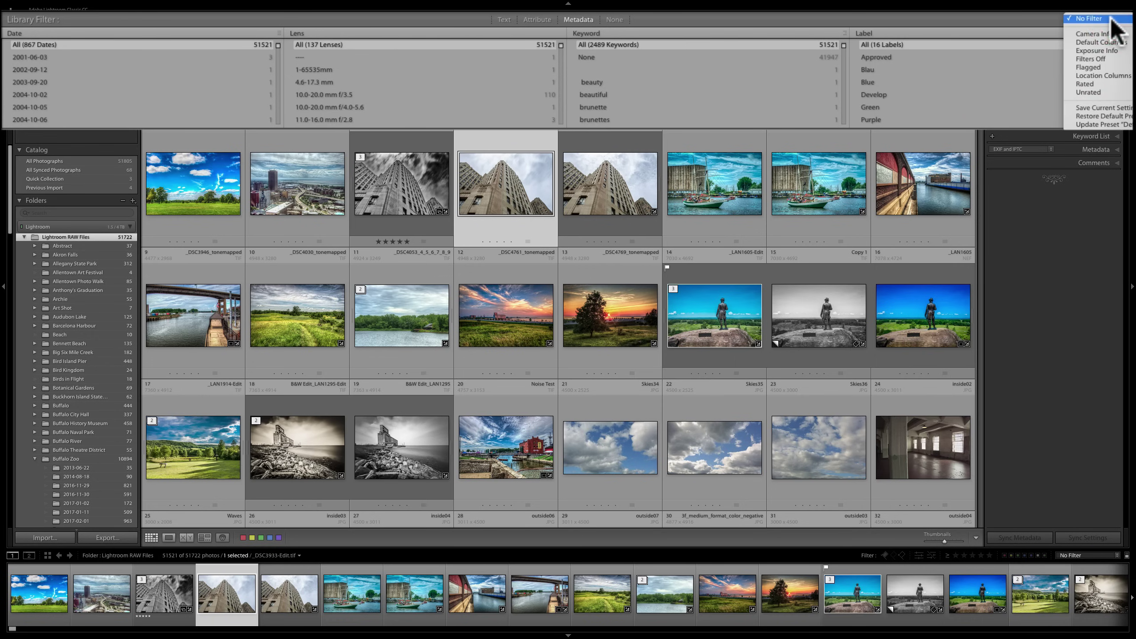
click(1126, 108)
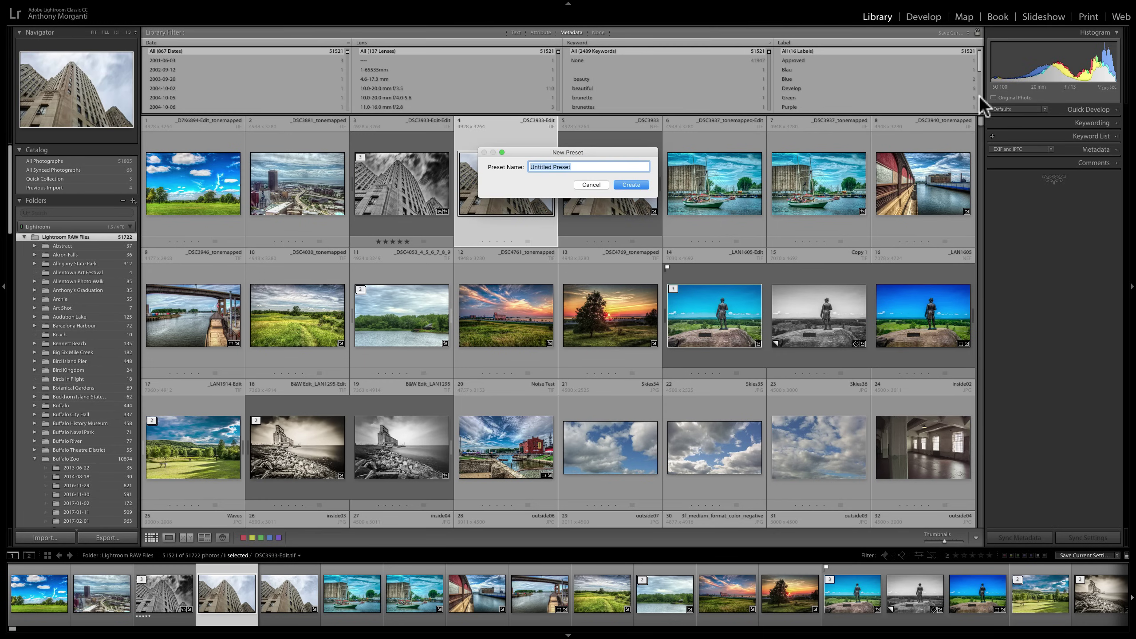
text(My Te)
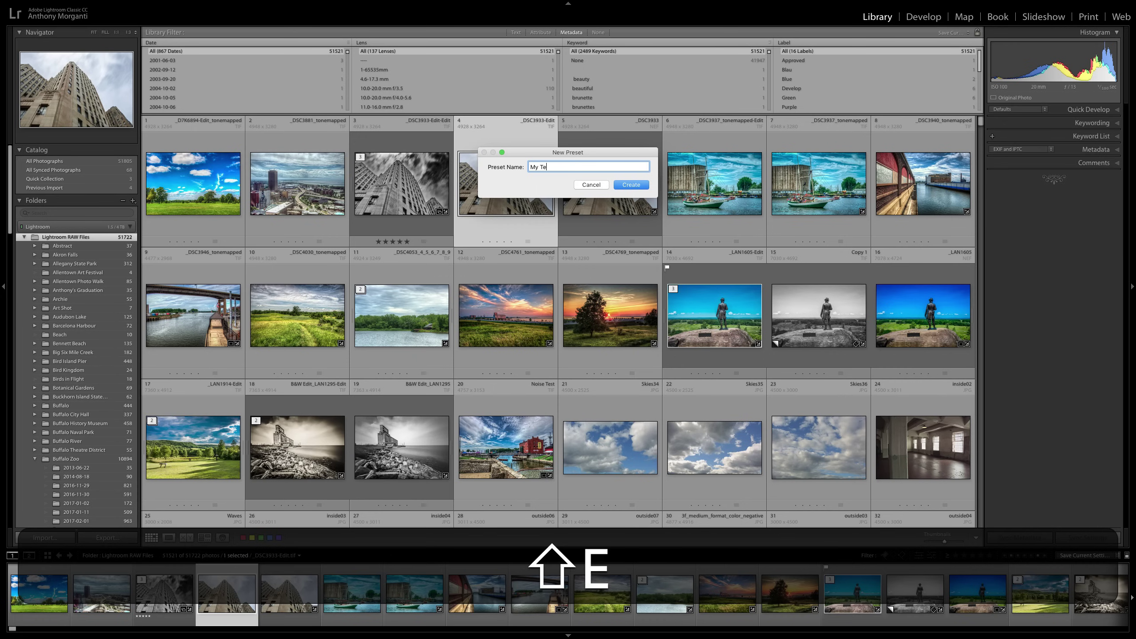
text(st Filter)
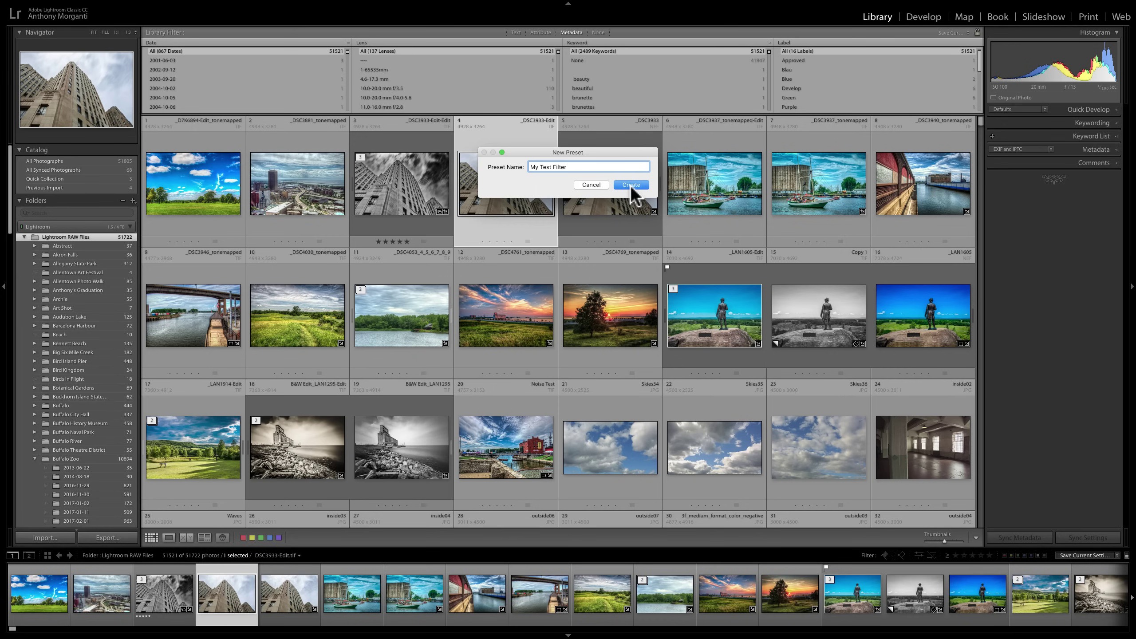
click(631, 185)
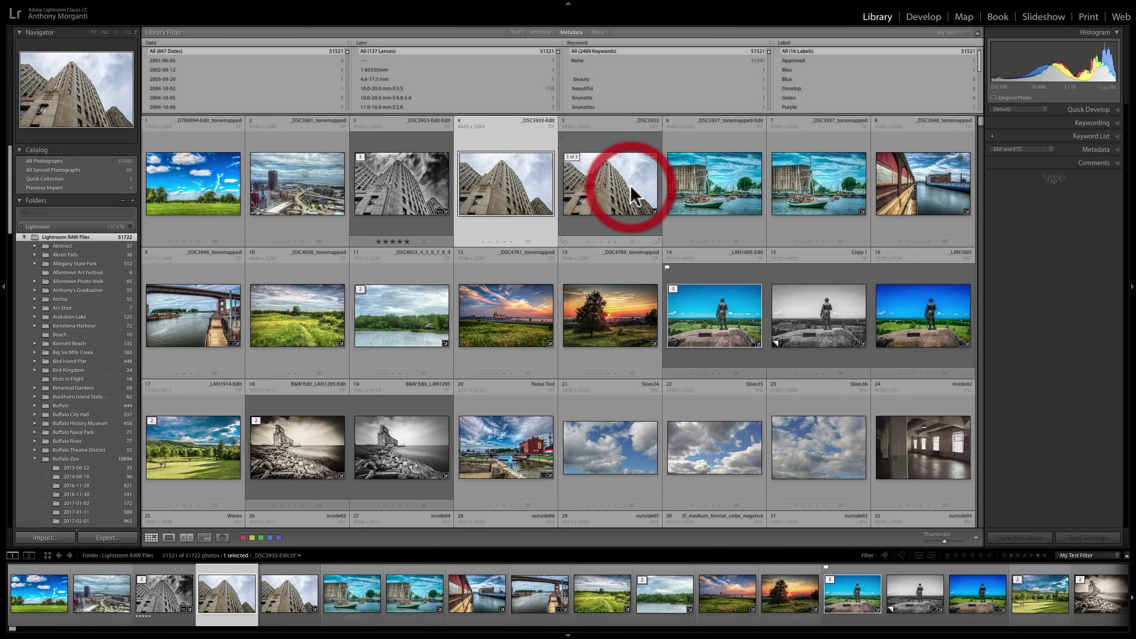
click(960, 30)
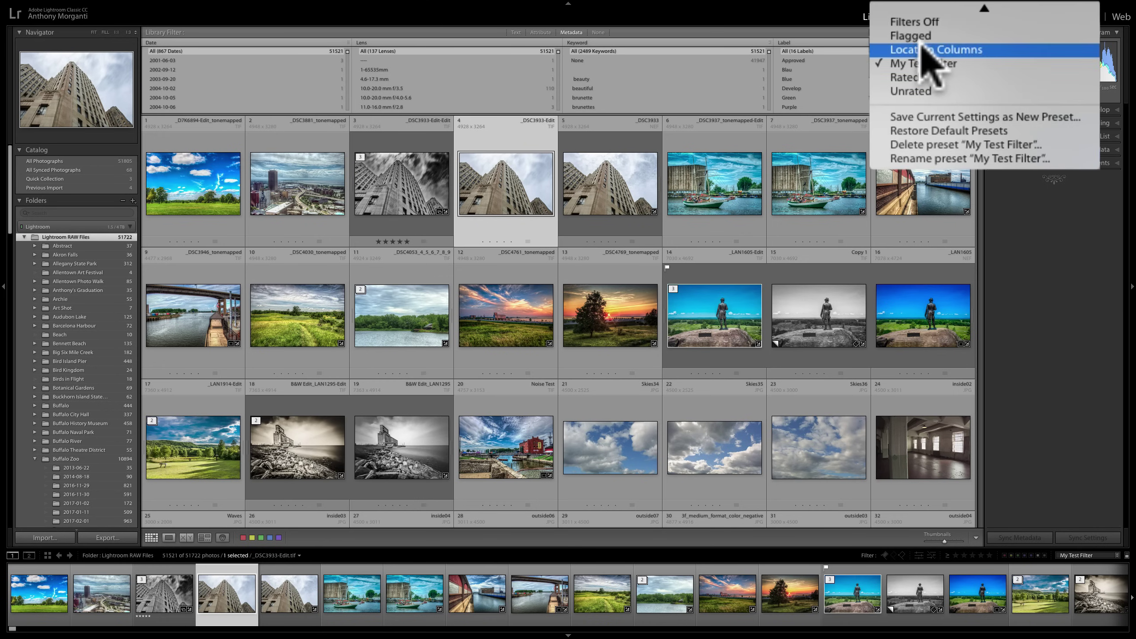
click(912, 37)
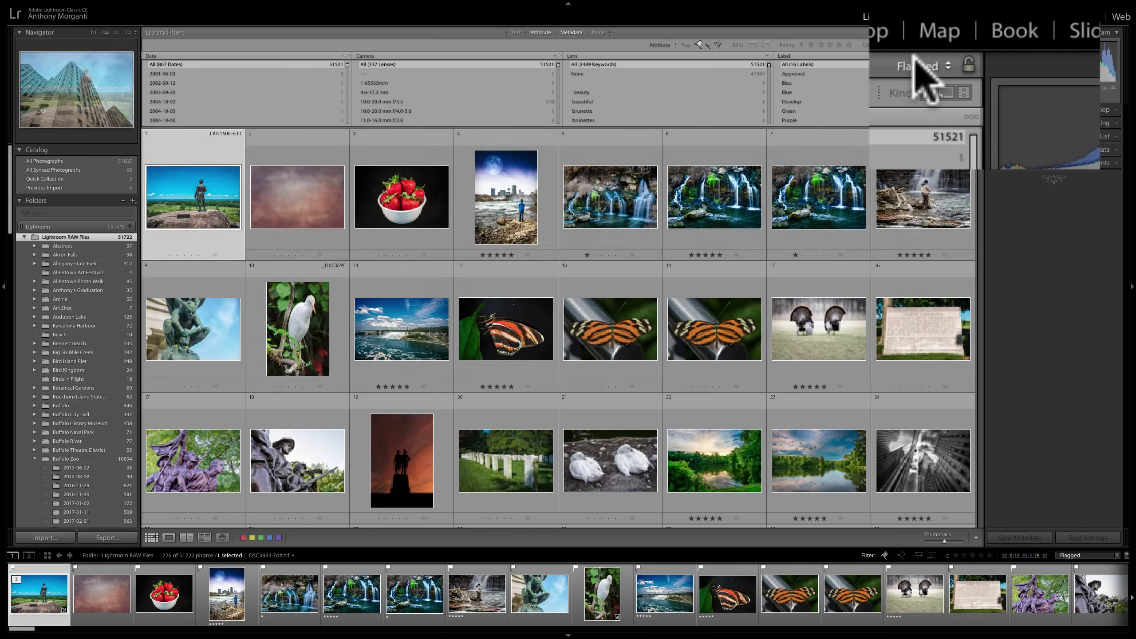
click(914, 62)
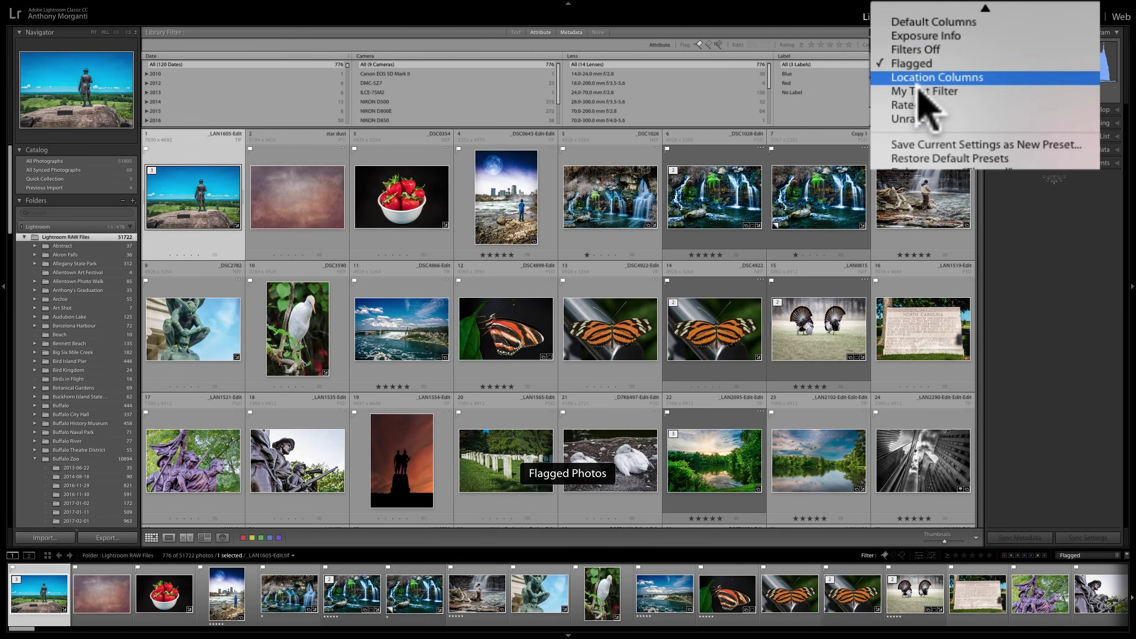
click(923, 92)
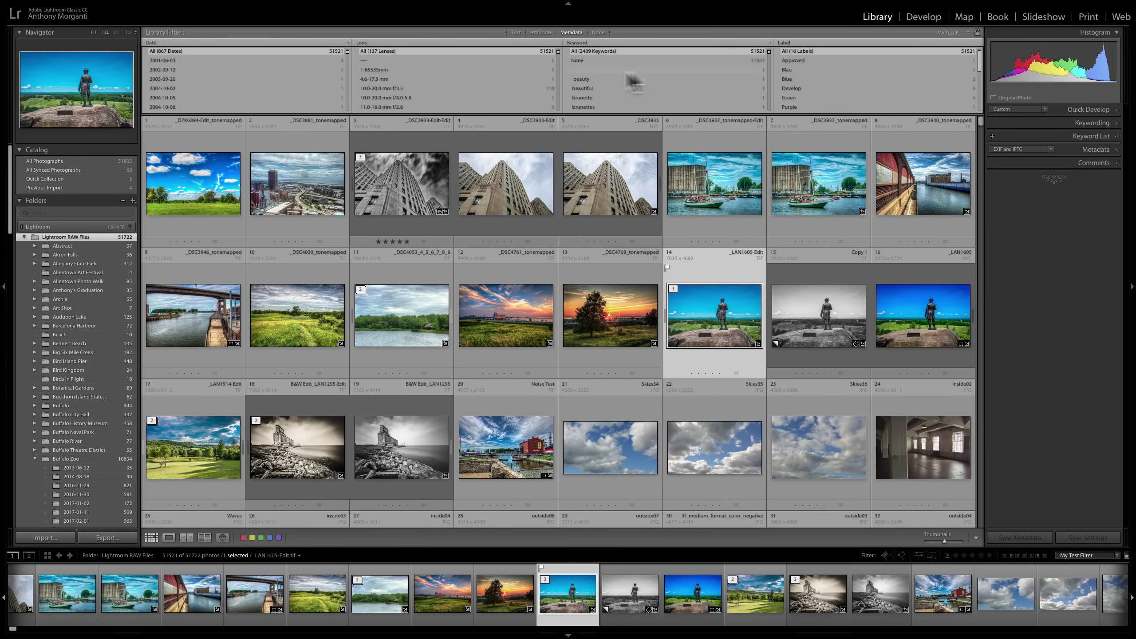
click(1117, 555)
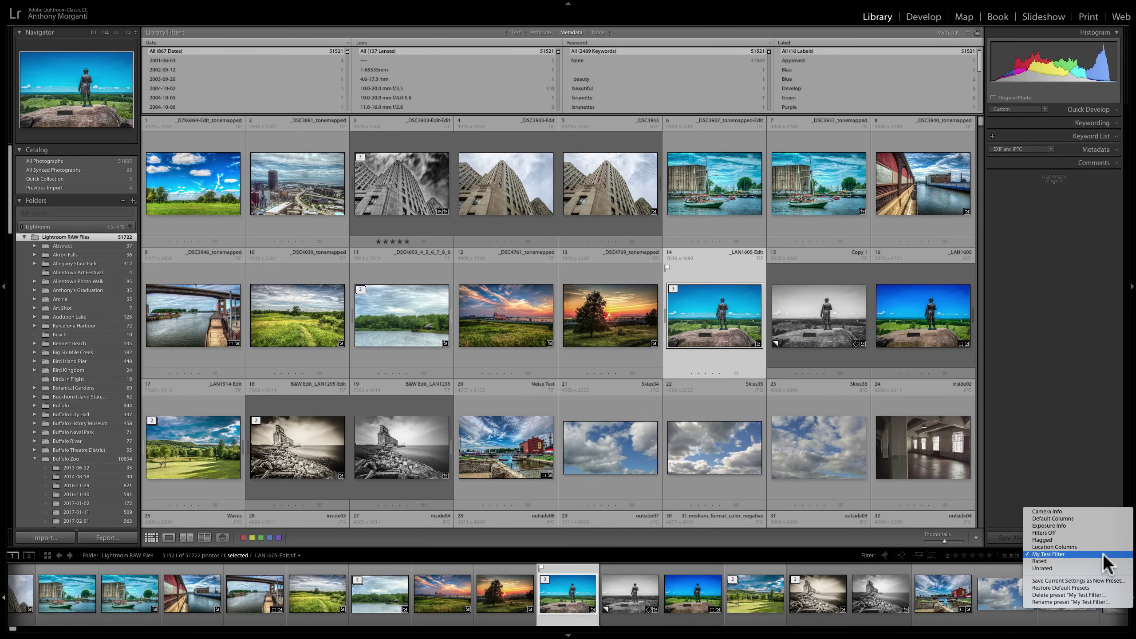
click(1036, 468)
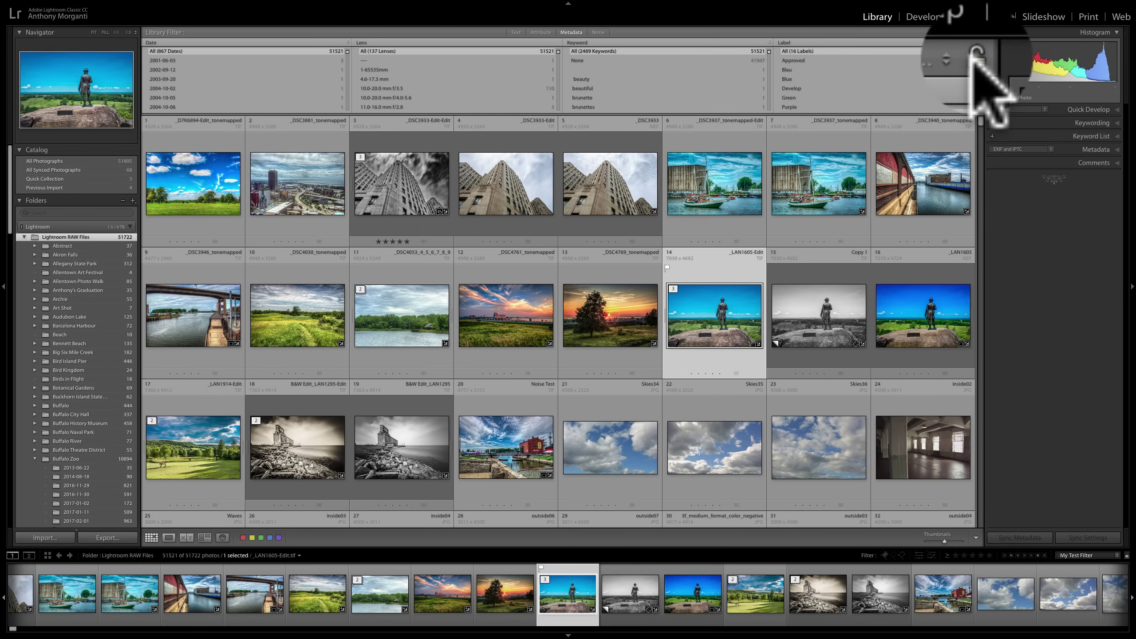
- Filter by the 10.0-20.0 mm f/3.5 lens and view the Akron Falls folder with the metadata columns shown
click(374, 86)
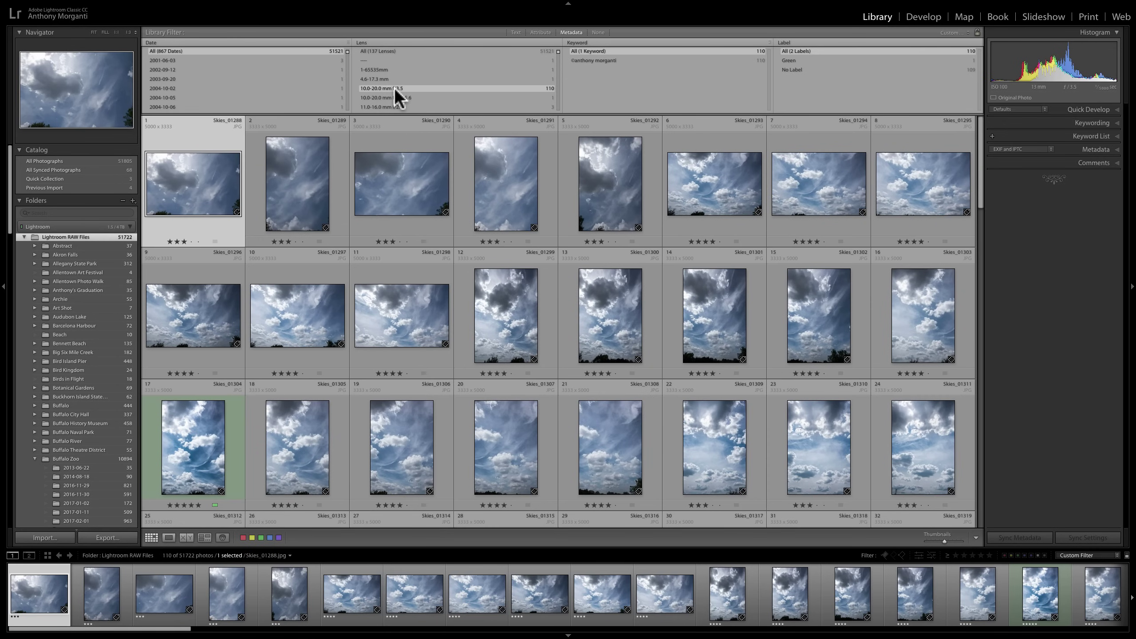
click(60, 253)
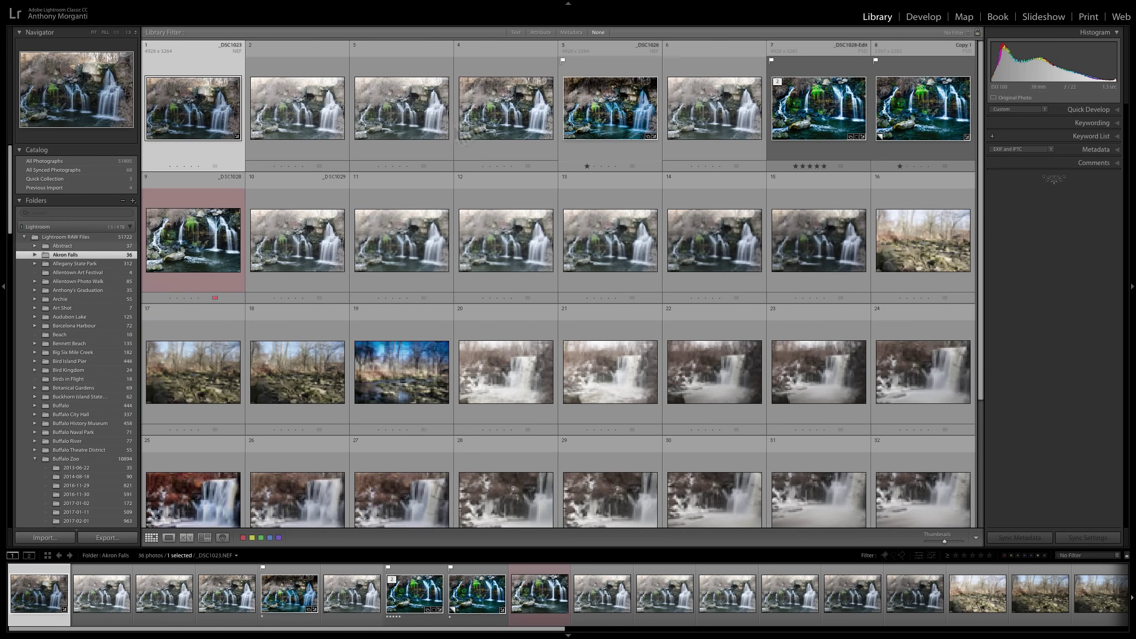
click(566, 31)
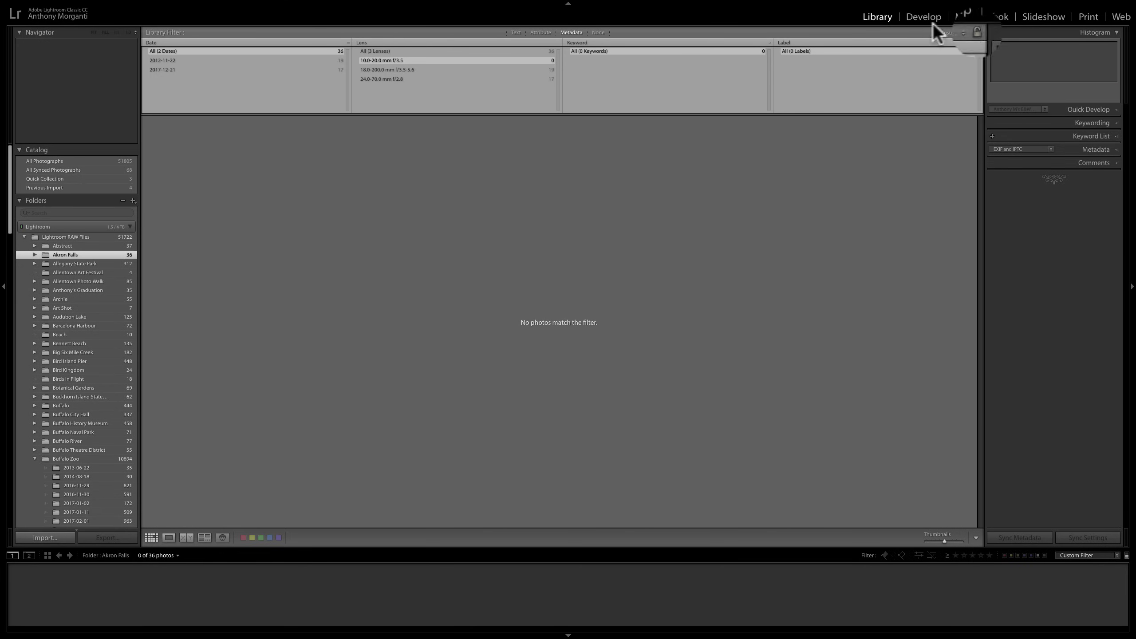
- Lock the filter and browse Art Shot, graduation and Audubon Lake, then return to Lightroom RAW Files
click(977, 58)
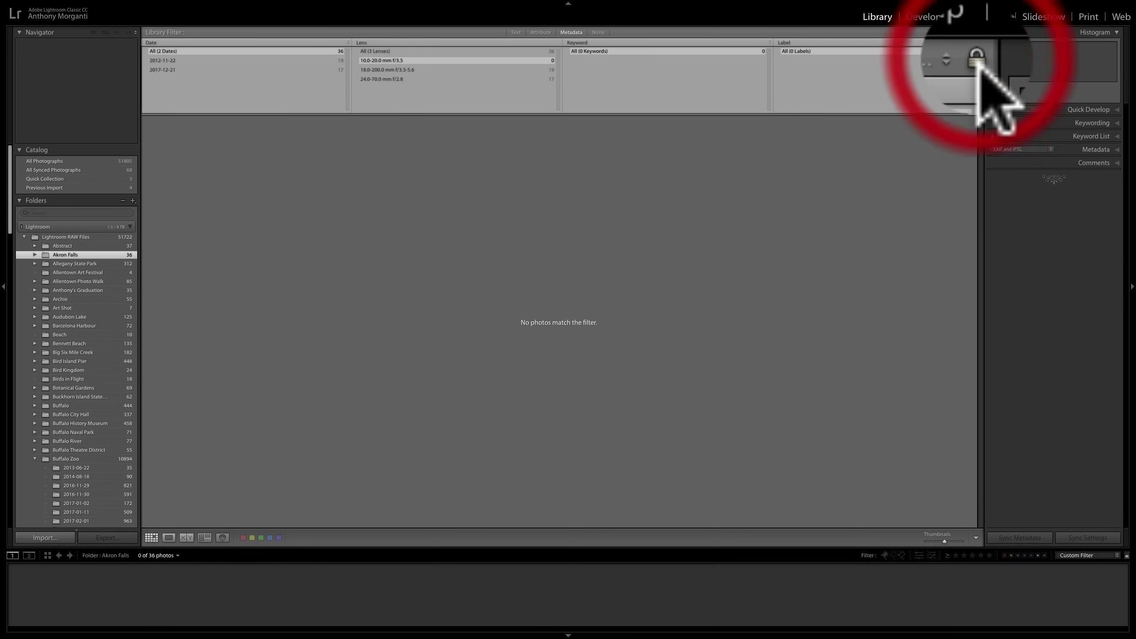
click(67, 308)
click(72, 291)
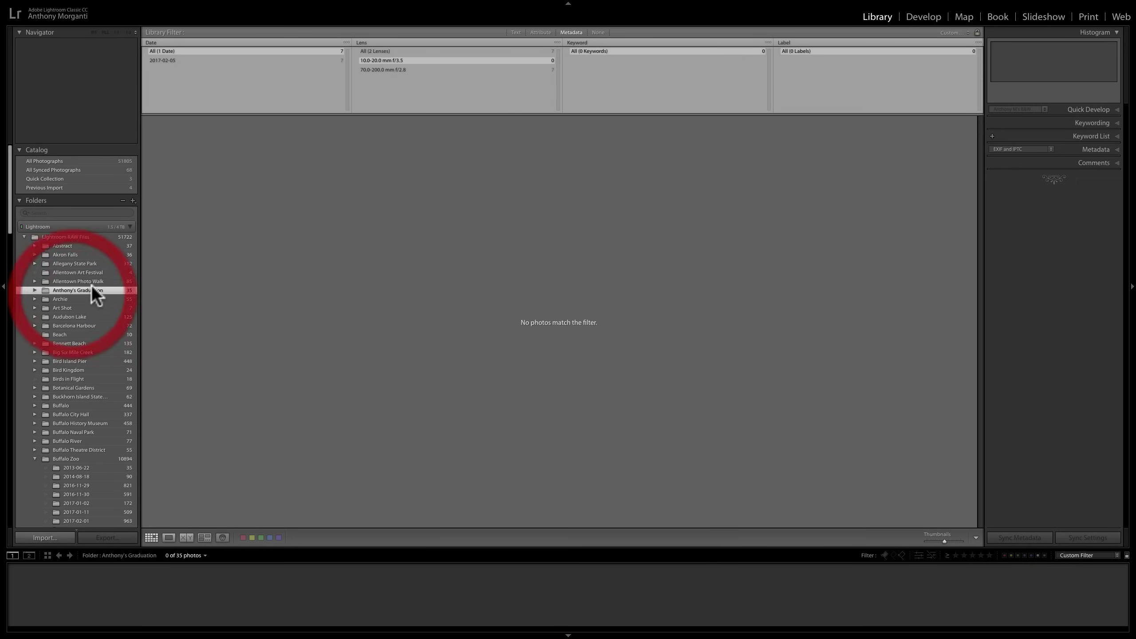
click(78, 317)
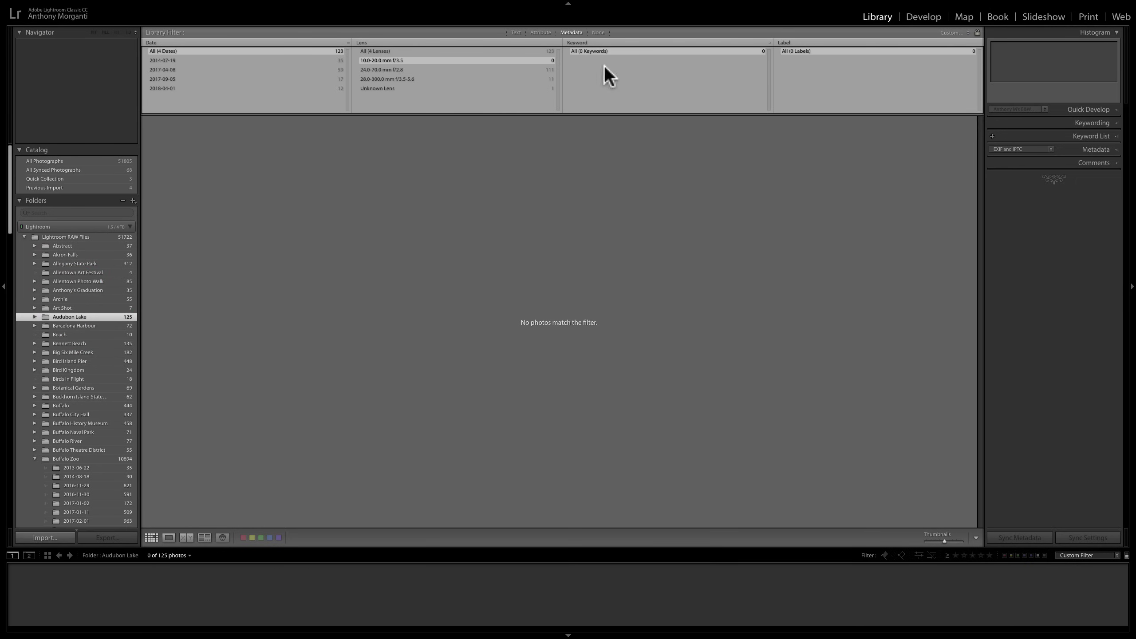
click(61, 237)
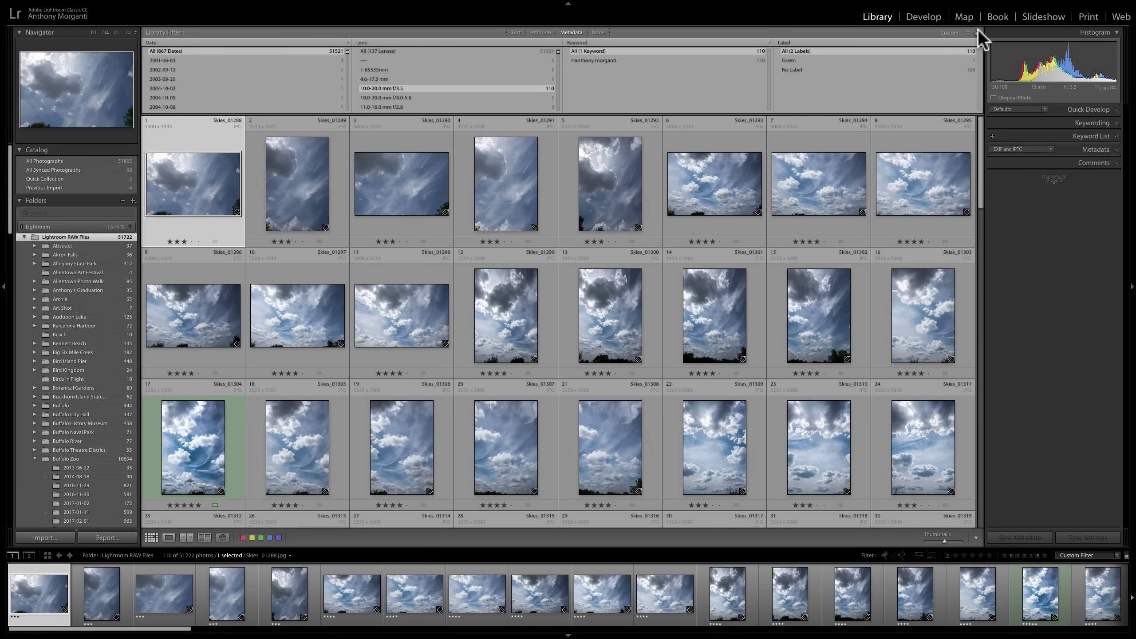
- Turn the library filter off with None and scroll through the photo grid
click(597, 33)
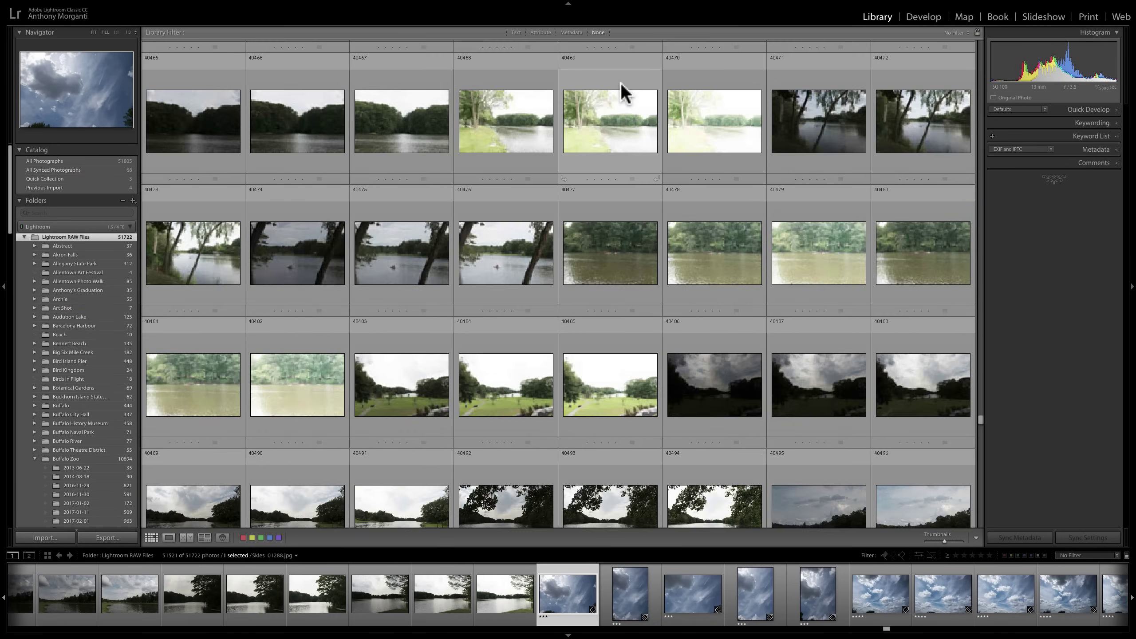
scroll(624, 92, up, 20)
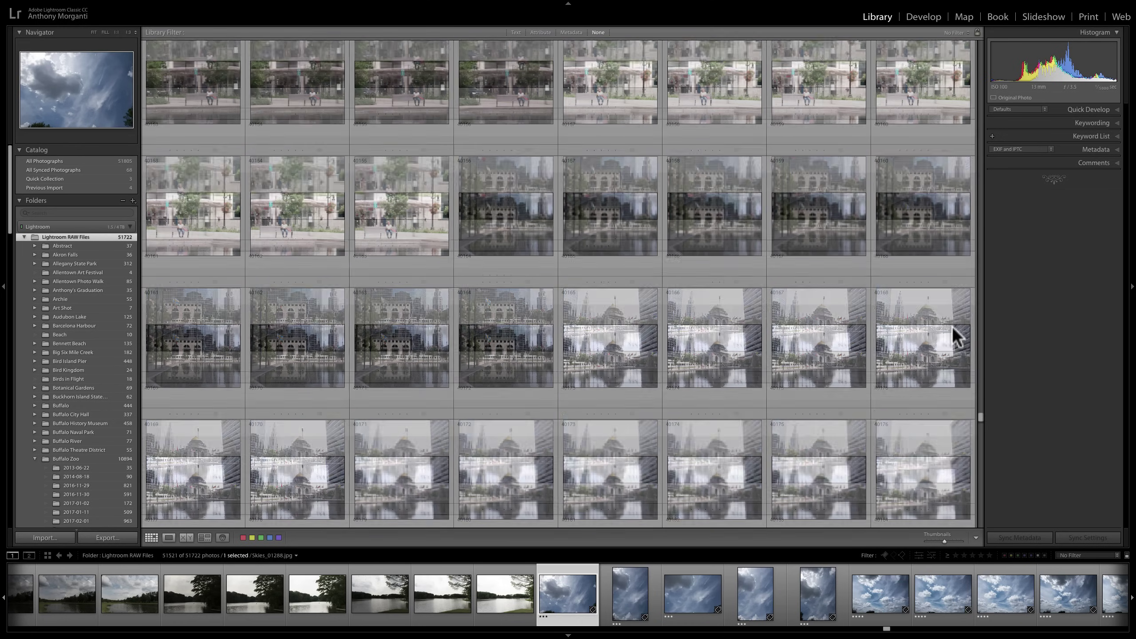
drag(979, 414, 983, 33)
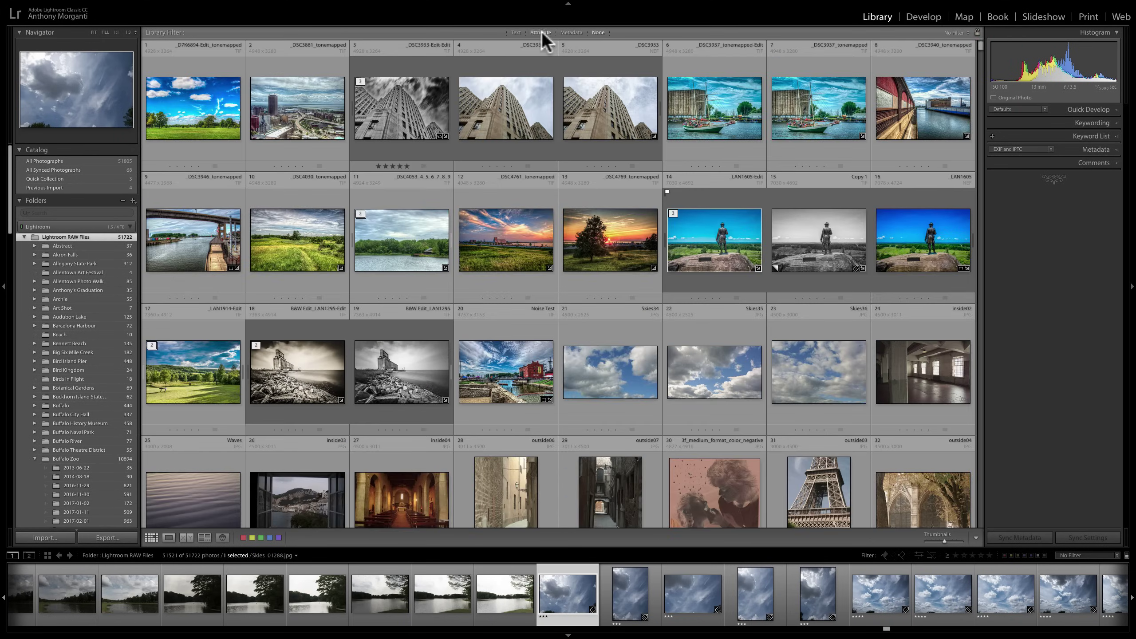
- Combine the 'lion' text search with the Metadata columns, leaving 0 of 51722 photos matching
click(514, 32)
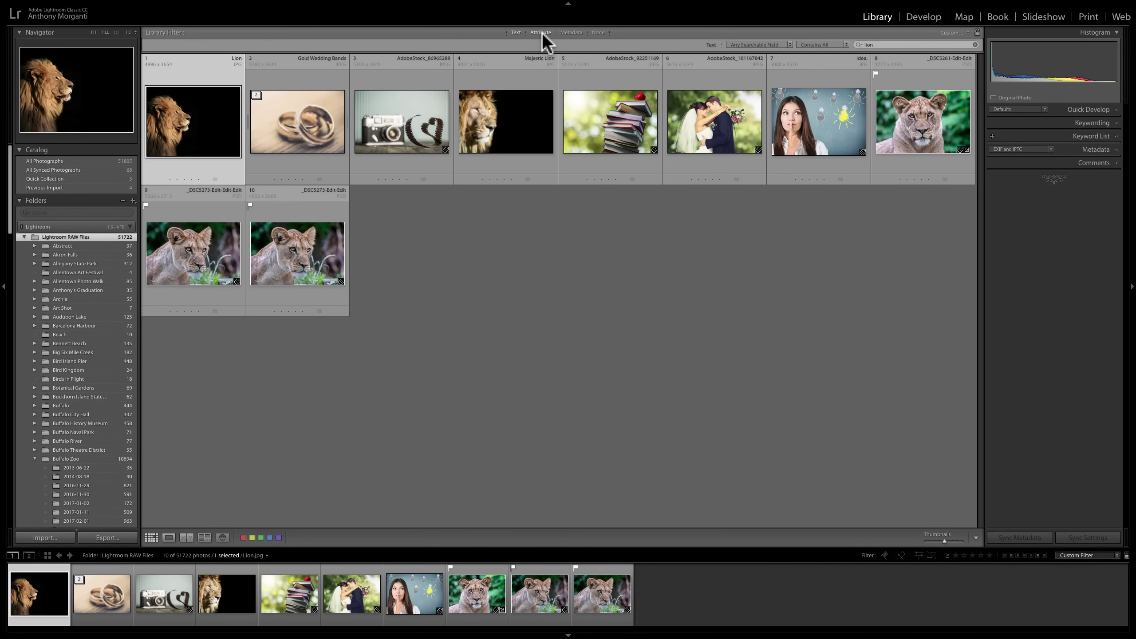
click(548, 34)
click(569, 32)
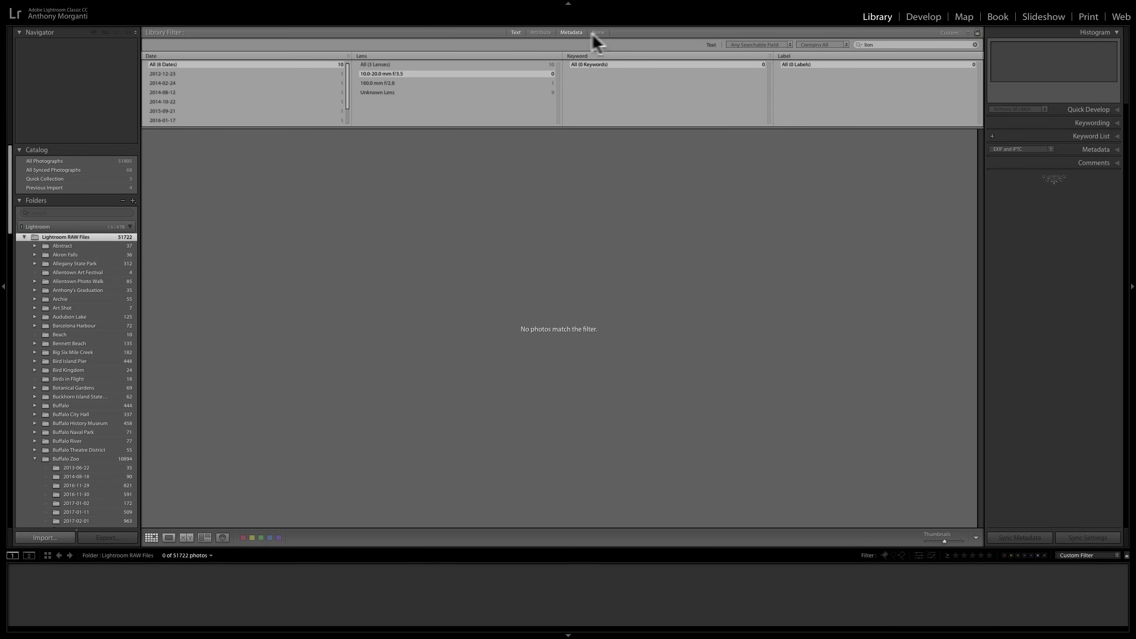
click(966, 31)
click(966, 31)
- Replace the Keyword filter column with Camera
click(591, 54)
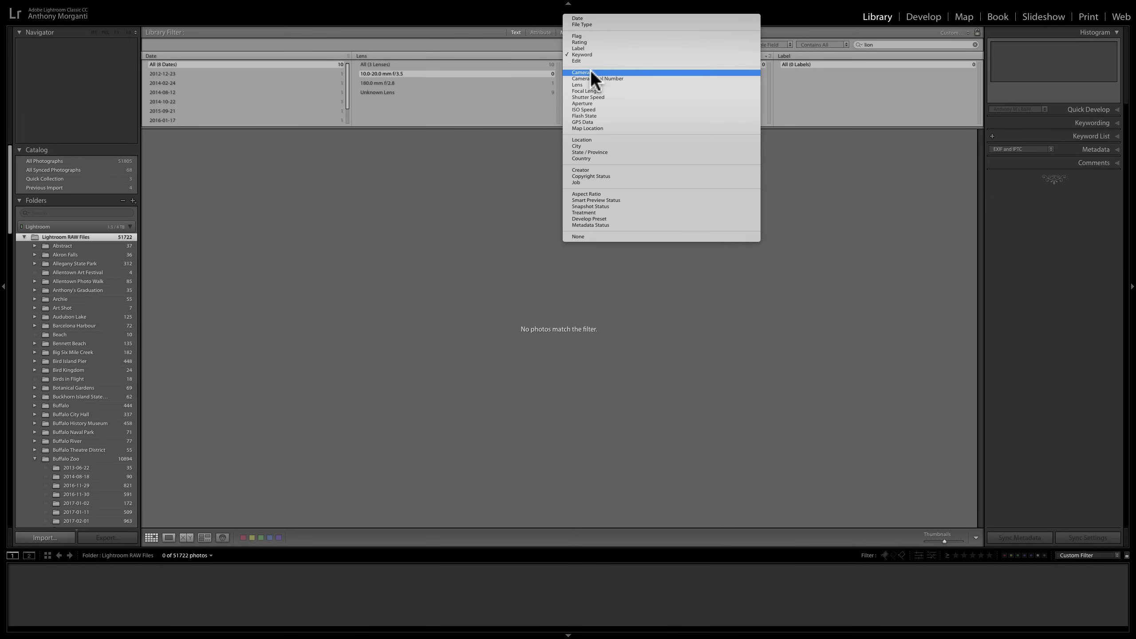
click(592, 72)
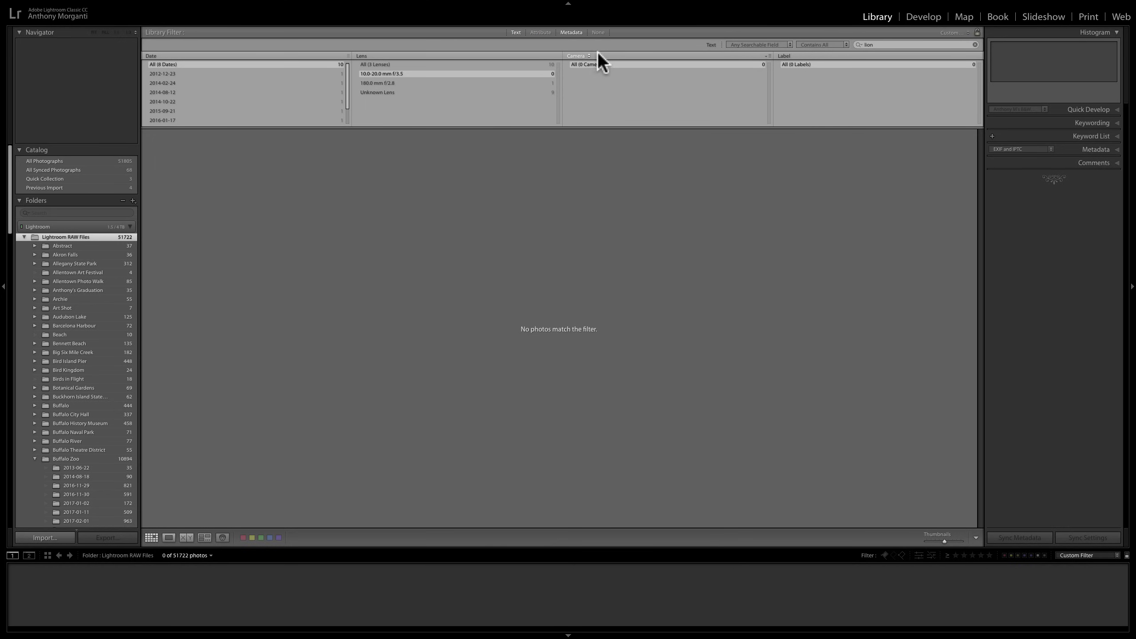
click(769, 55)
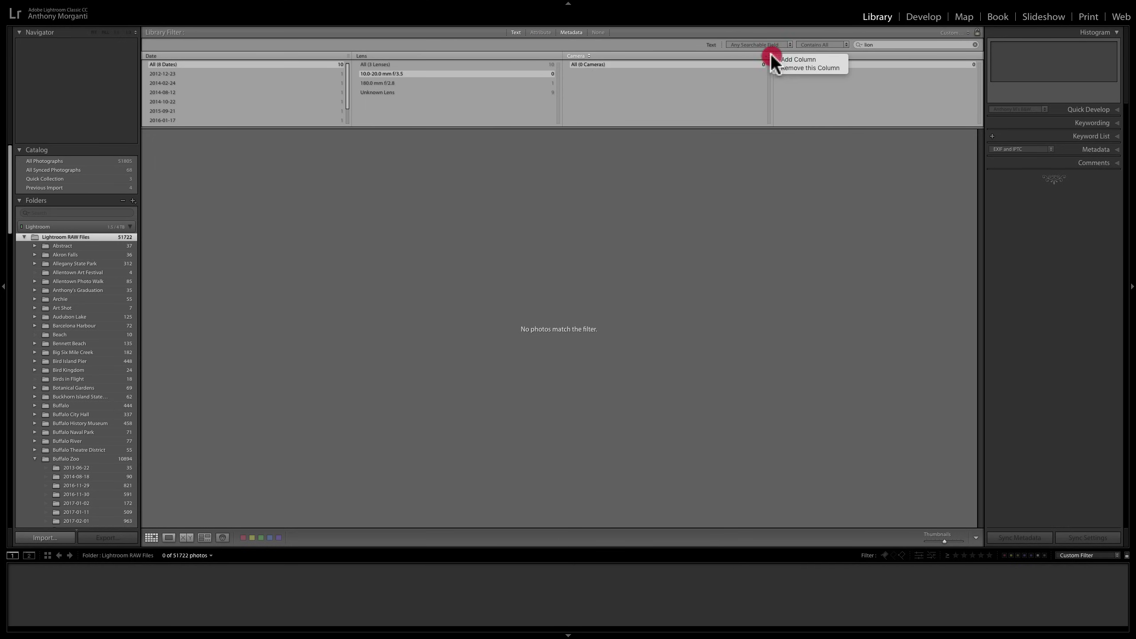
click(739, 55)
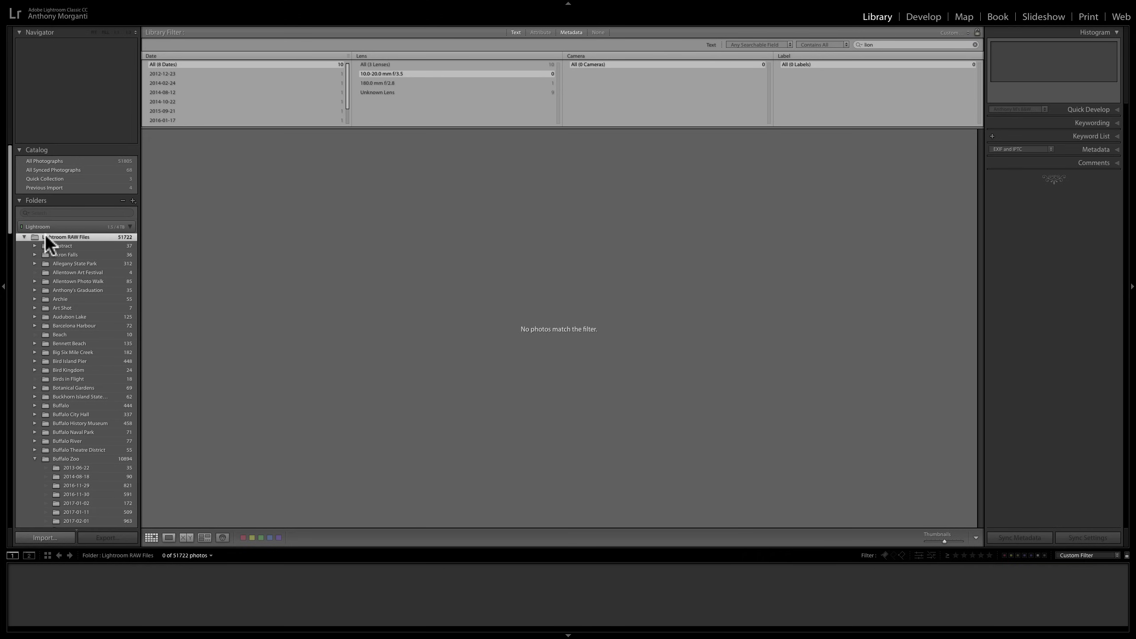
- Switch from the Lightroom RAW Files folder to the catalog's All Photographs, 51804 of 51805 photos showing
right_click(58, 237)
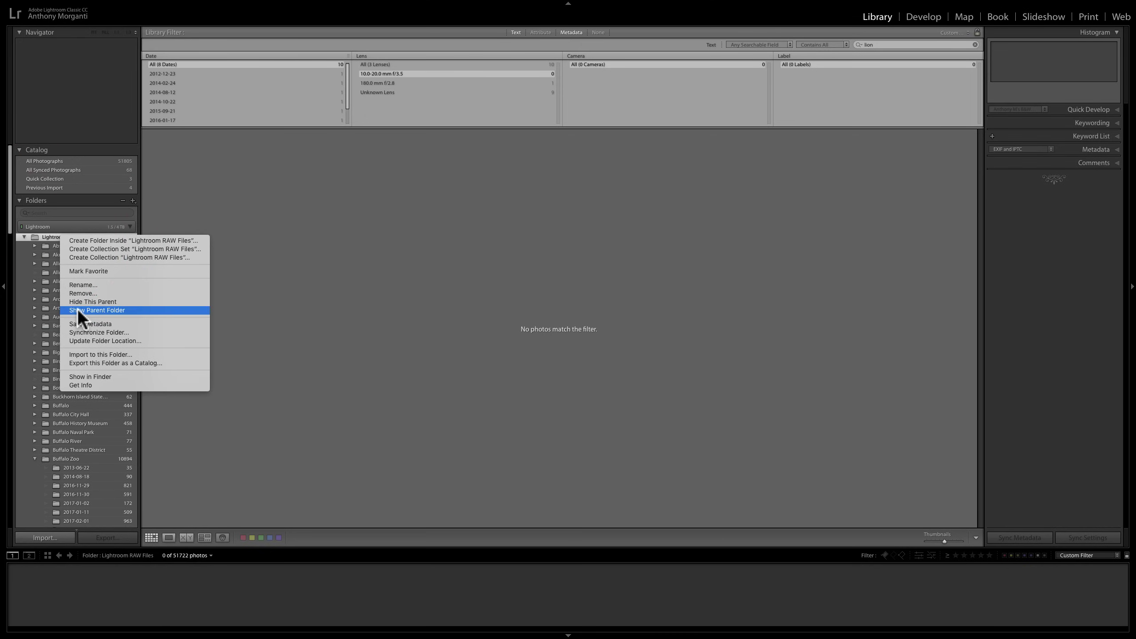
click(47, 237)
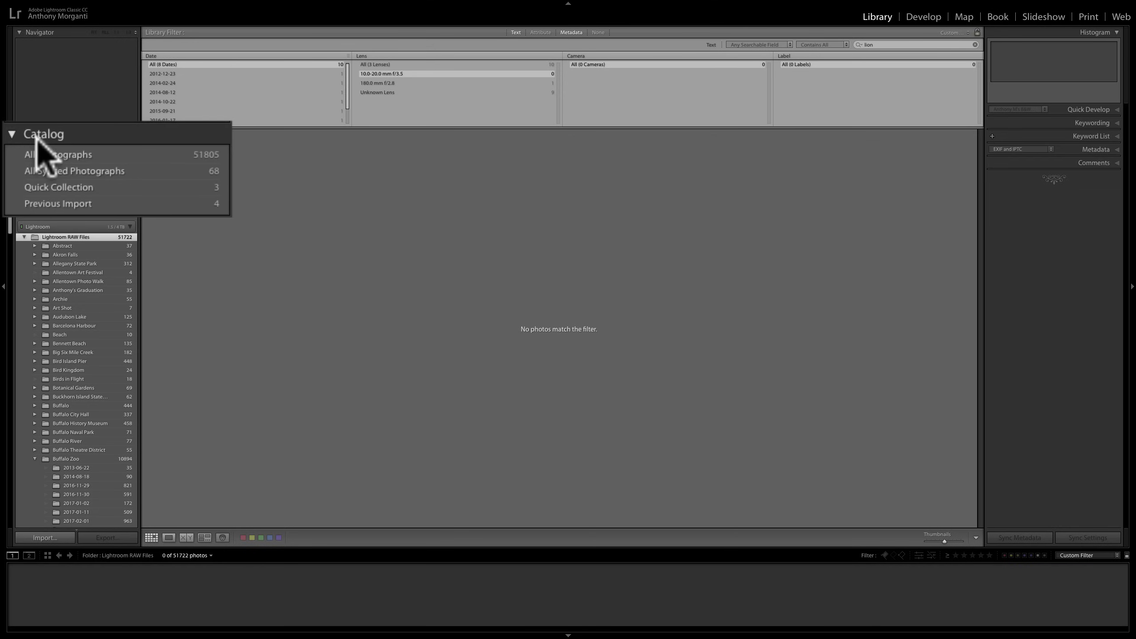
click(33, 154)
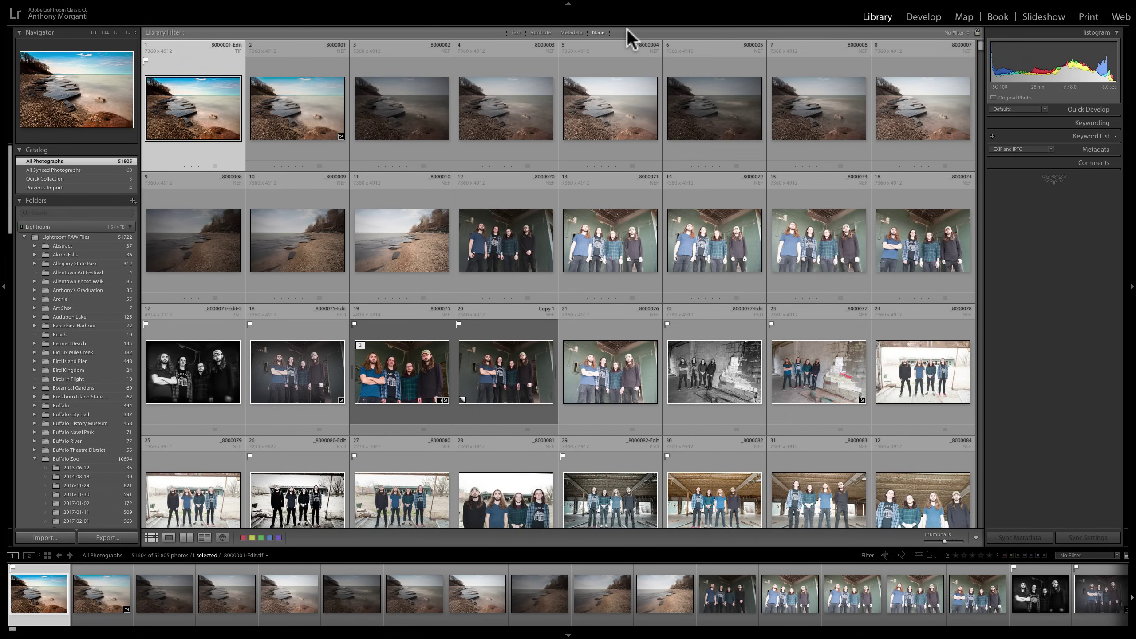
- Toggle the filter bar with \ and reapply the 'lion' text search across All Photographs
key(backslash)
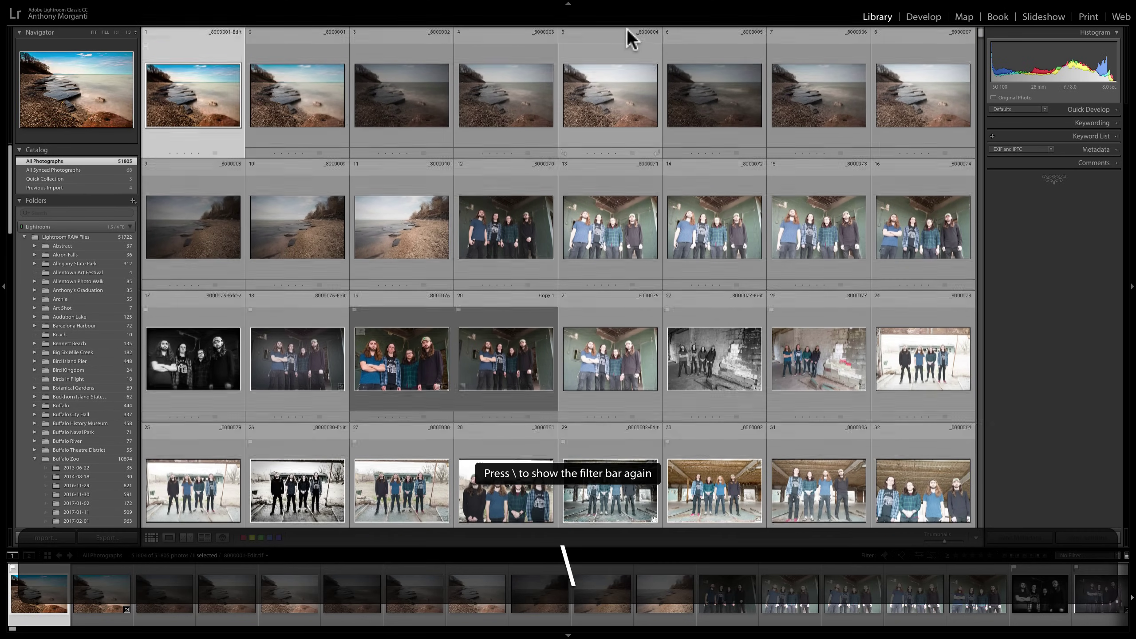
key(backslash)
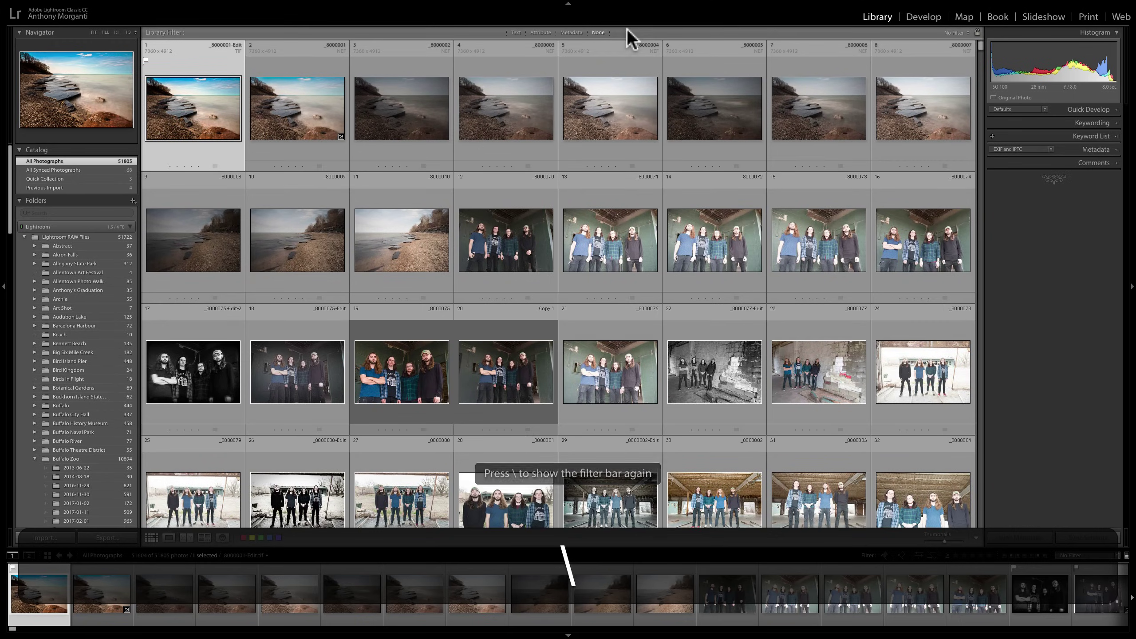
click(518, 31)
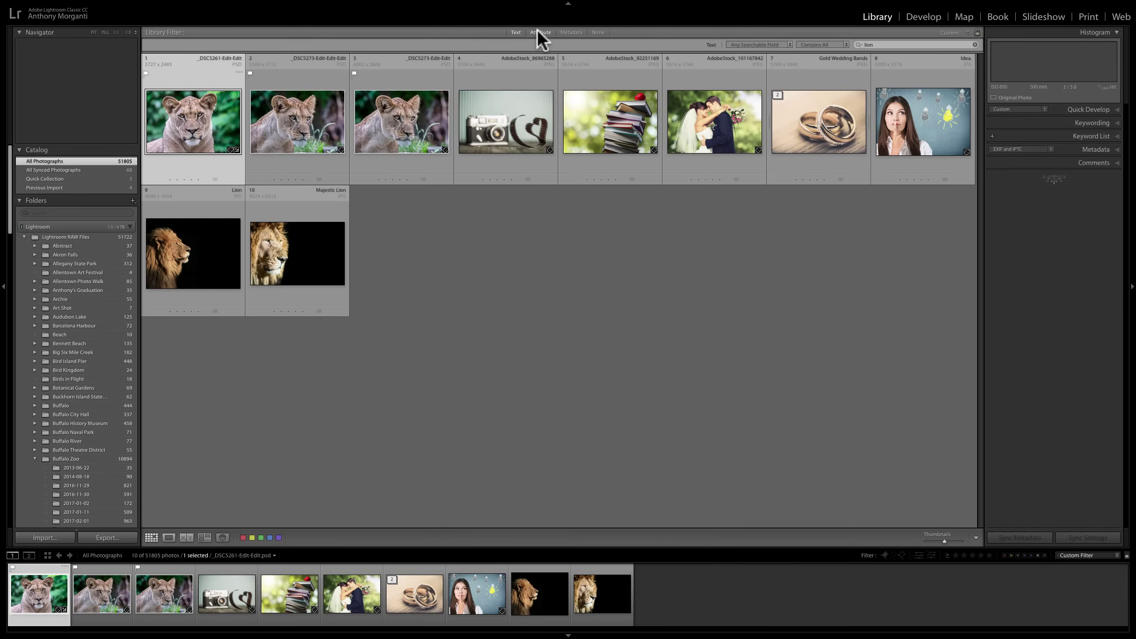